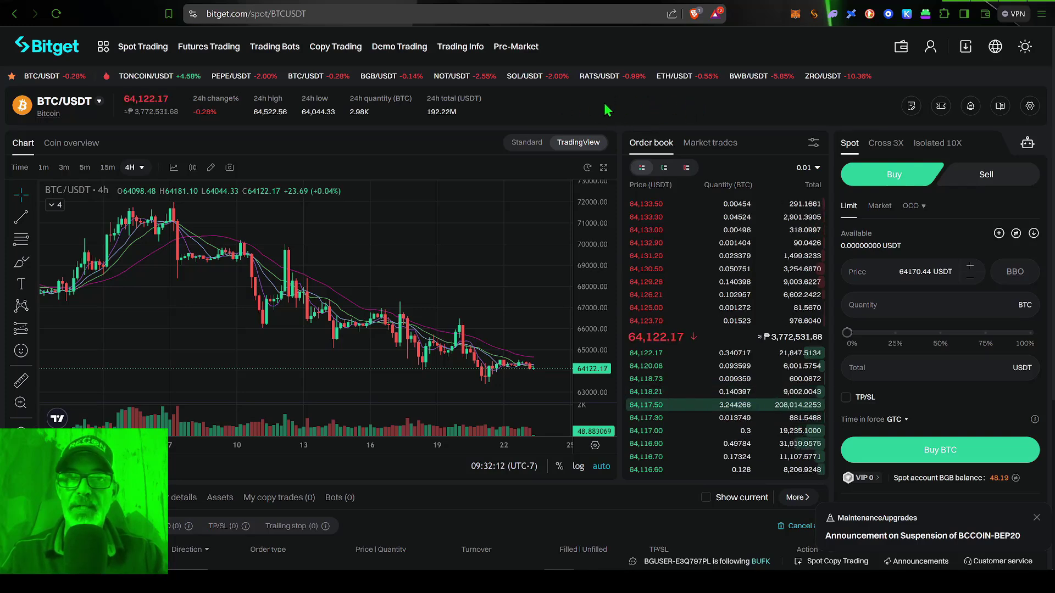
- Open the BTCUSDT Futures quant bot and cycle through the Long, Short and Neutral stats, ending on Neutral
{"action": "mouse_move", "coordinate": [281, 53]}
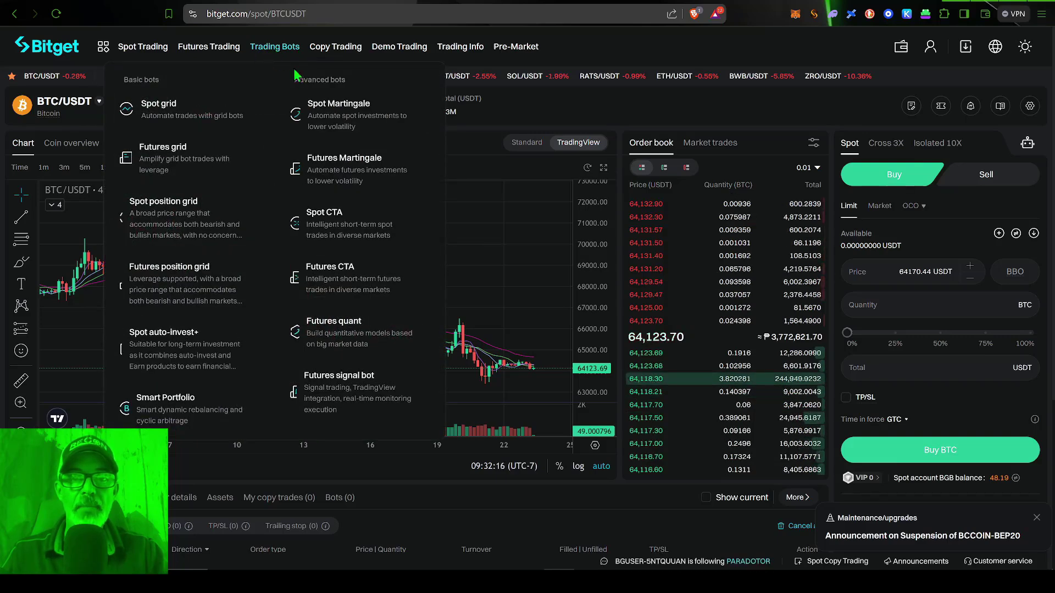
{"action": "left_click", "coordinate": [346, 334]}
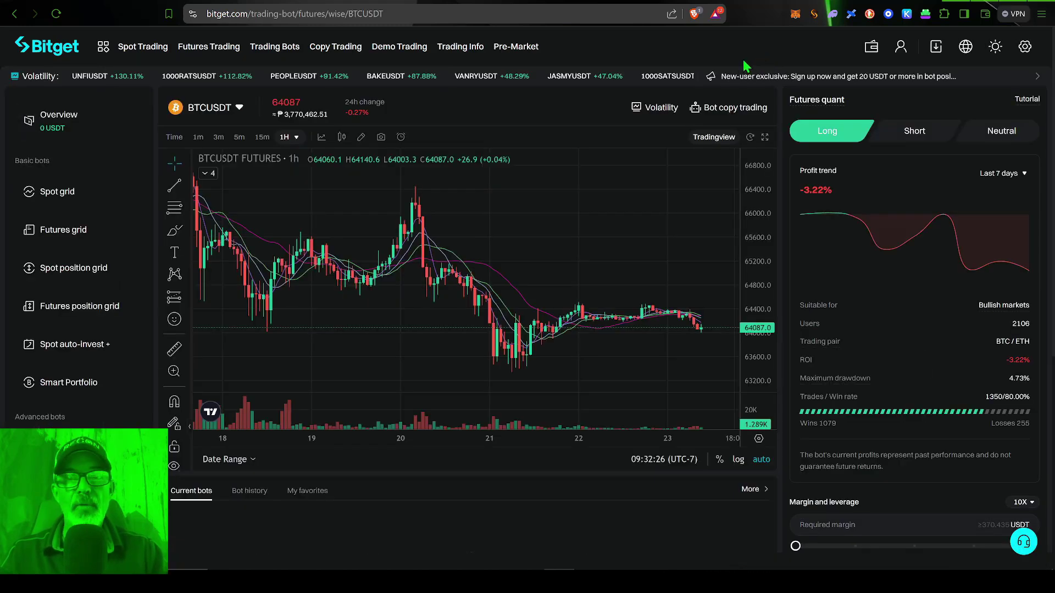
{"action": "mouse_move", "coordinate": [814, 100]}
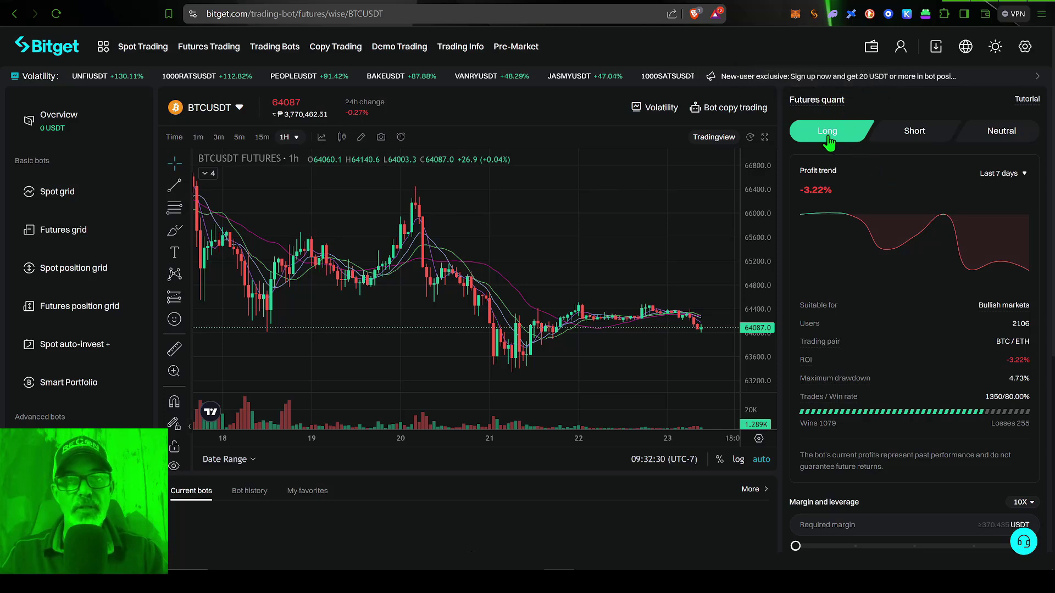
{"action": "left_click", "coordinate": [909, 144]}
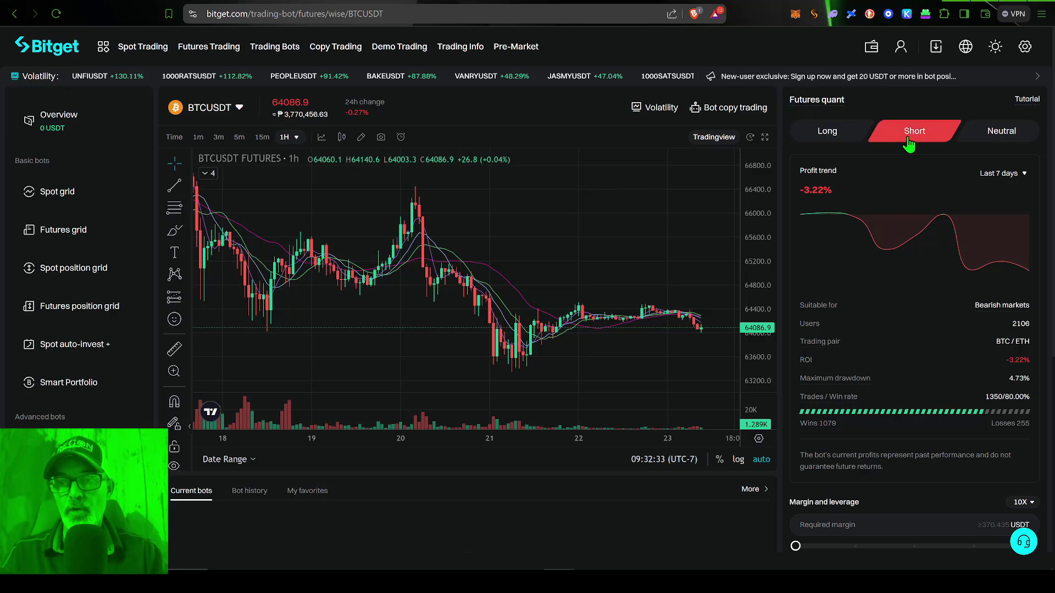
{"action": "left_click", "coordinate": [989, 139]}
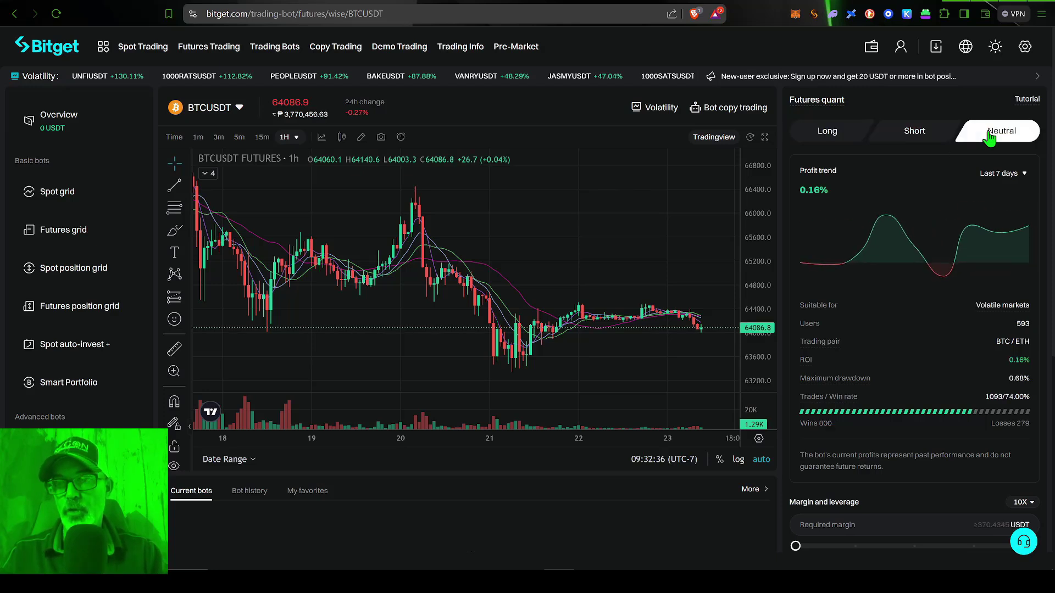
{"action": "left_click", "coordinate": [826, 133]}
{"action": "left_click", "coordinate": [915, 132]}
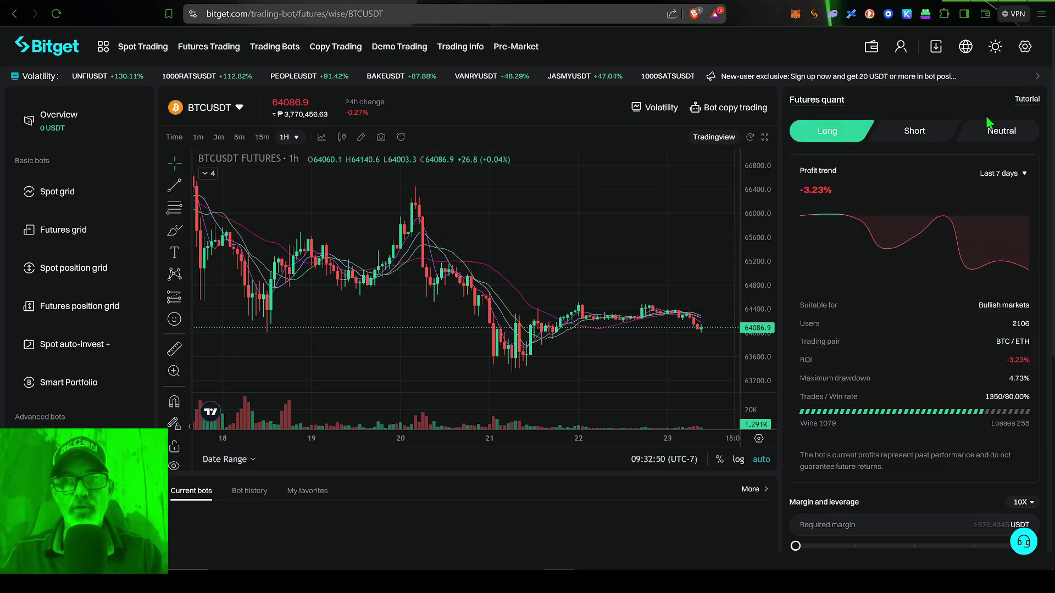
{"action": "left_click", "coordinate": [1002, 133]}
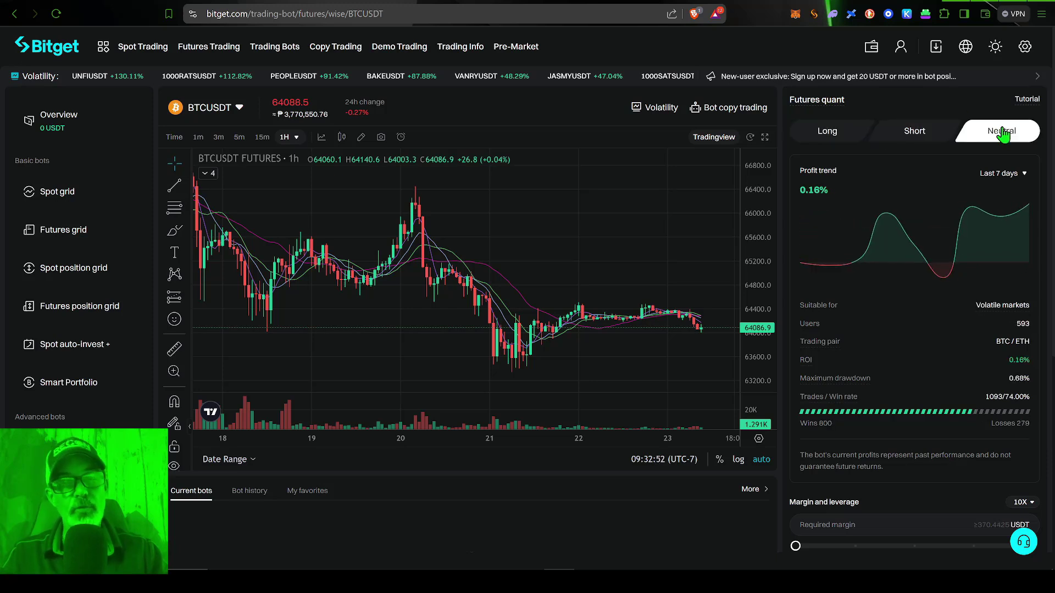
{"action": "left_click", "coordinate": [822, 138]}
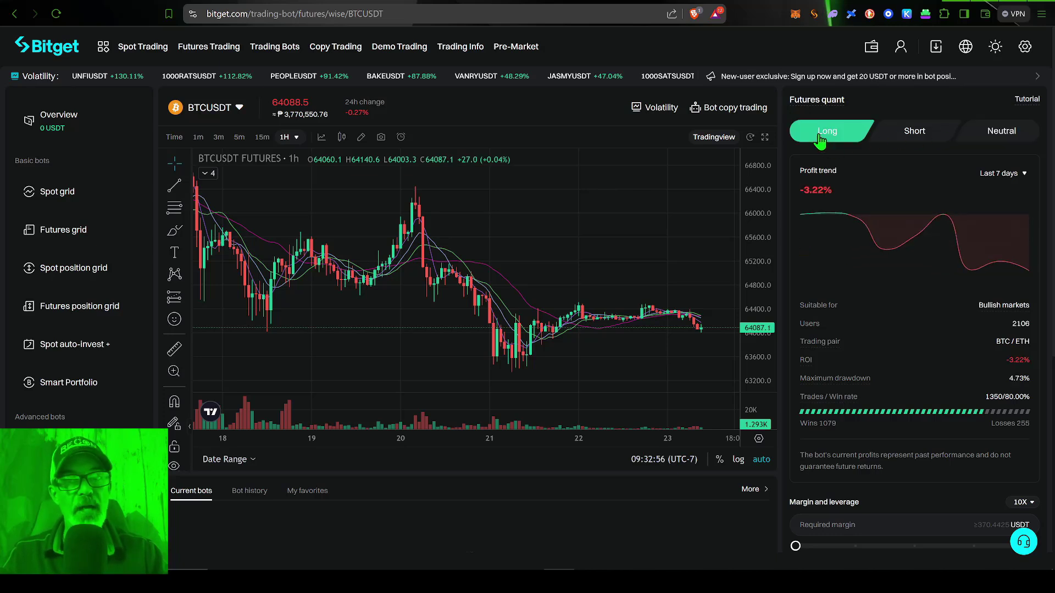
{"action": "left_click", "coordinate": [925, 138]}
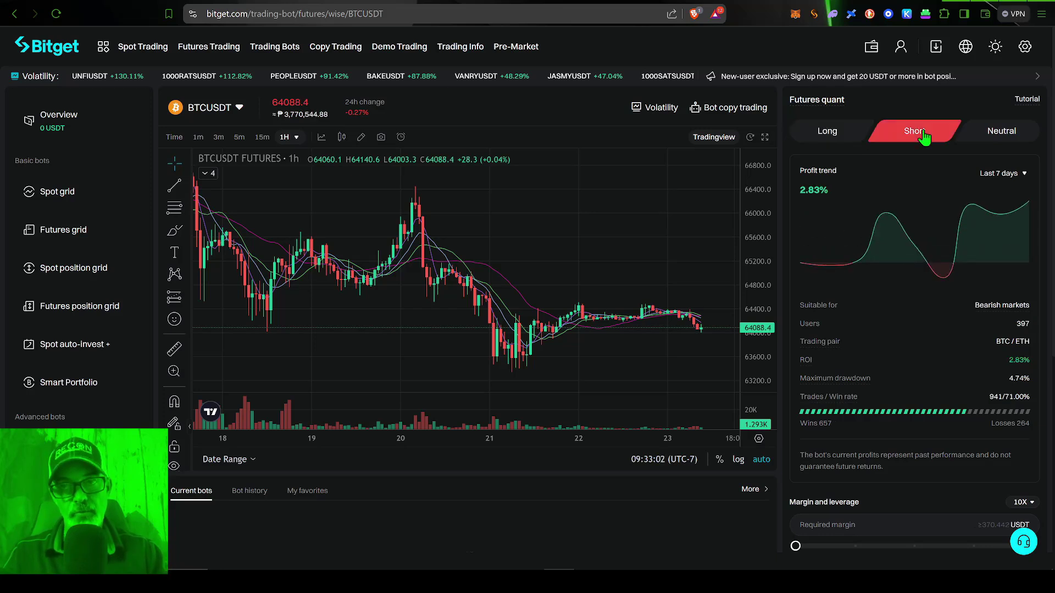
{"action": "left_click", "coordinate": [1004, 137]}
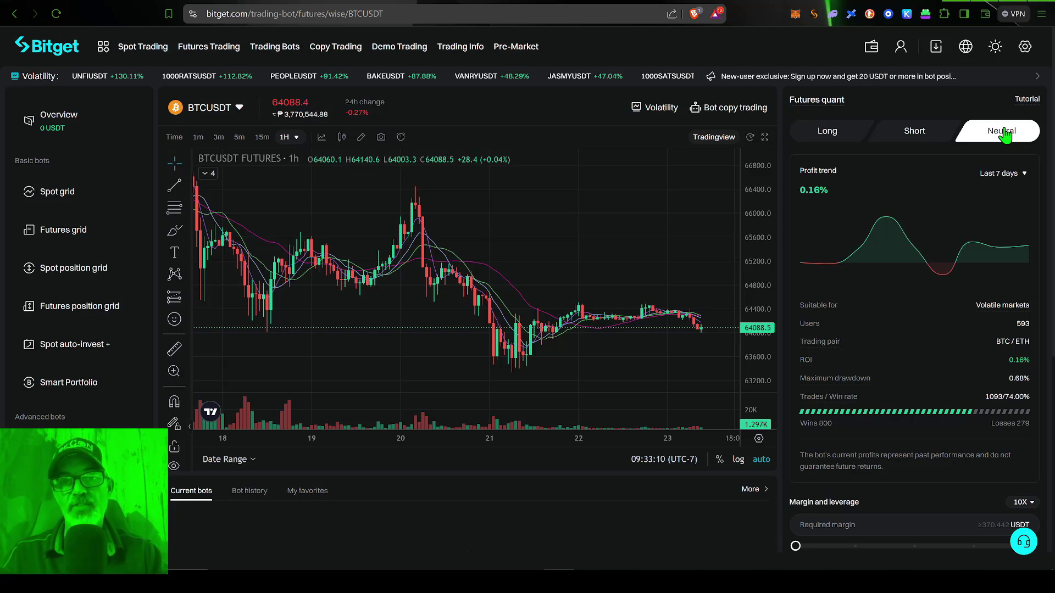
- Switch the chart to 4H candles, check the Short stats, then return to Long
{"action": "type", "text": "4h"}
{"action": "key", "text": "Return"}
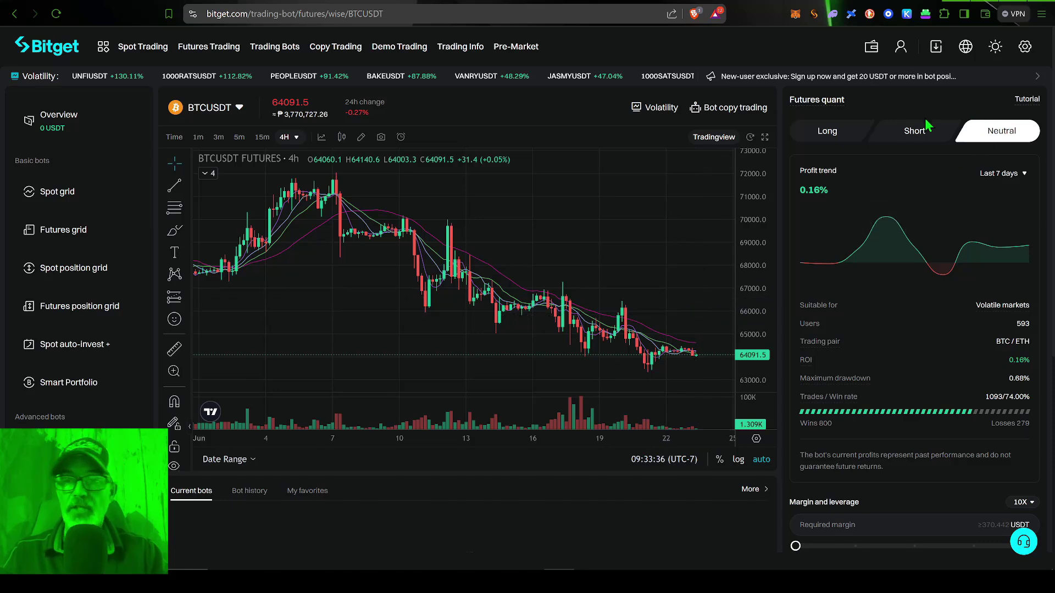
{"action": "left_click", "coordinate": [921, 137]}
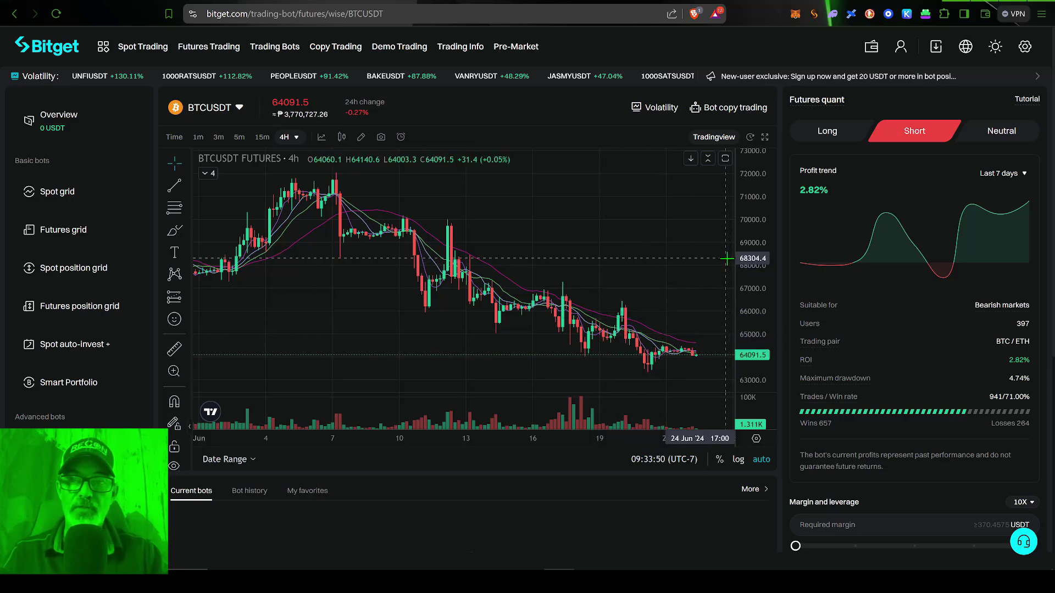
{"action": "left_click", "coordinate": [827, 132]}
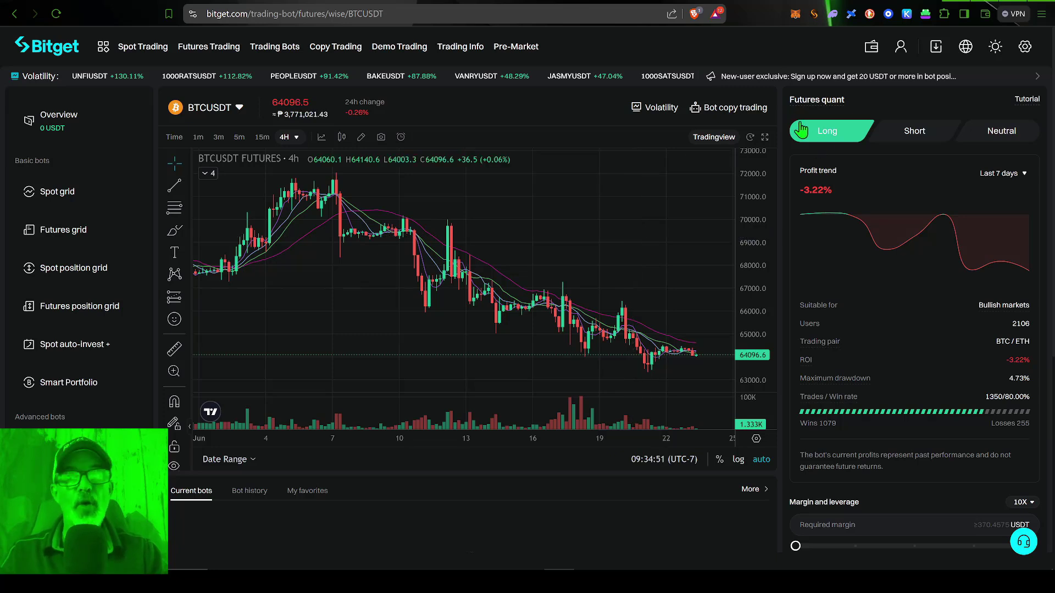
- Change the bot page's trading pair from BTCUSDT to ETHUSDT
{"action": "left_click", "coordinate": [207, 110]}
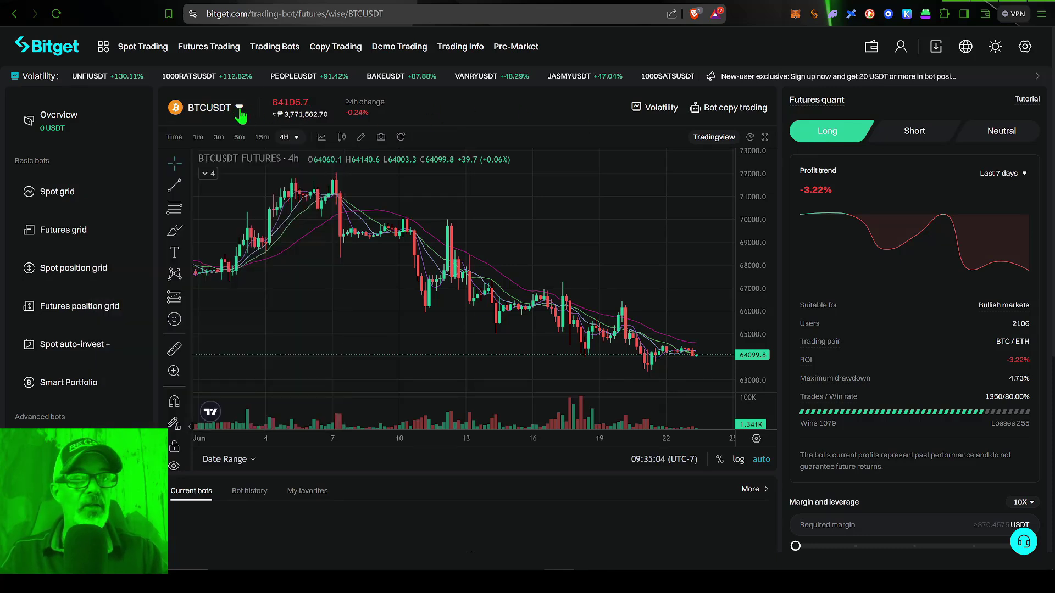
{"action": "left_click", "coordinate": [239, 110]}
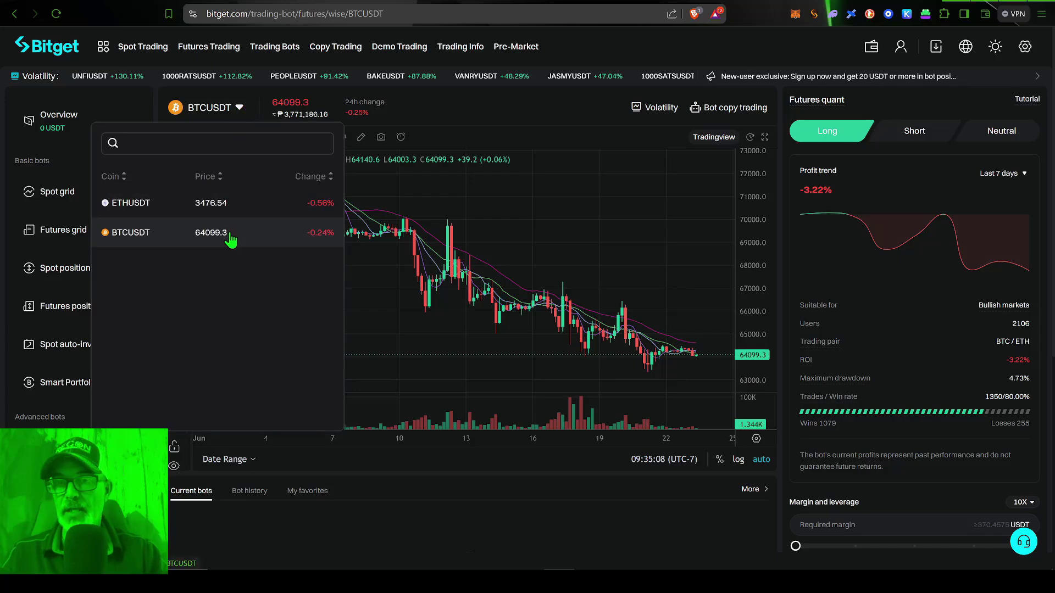
{"action": "left_click", "coordinate": [130, 203]}
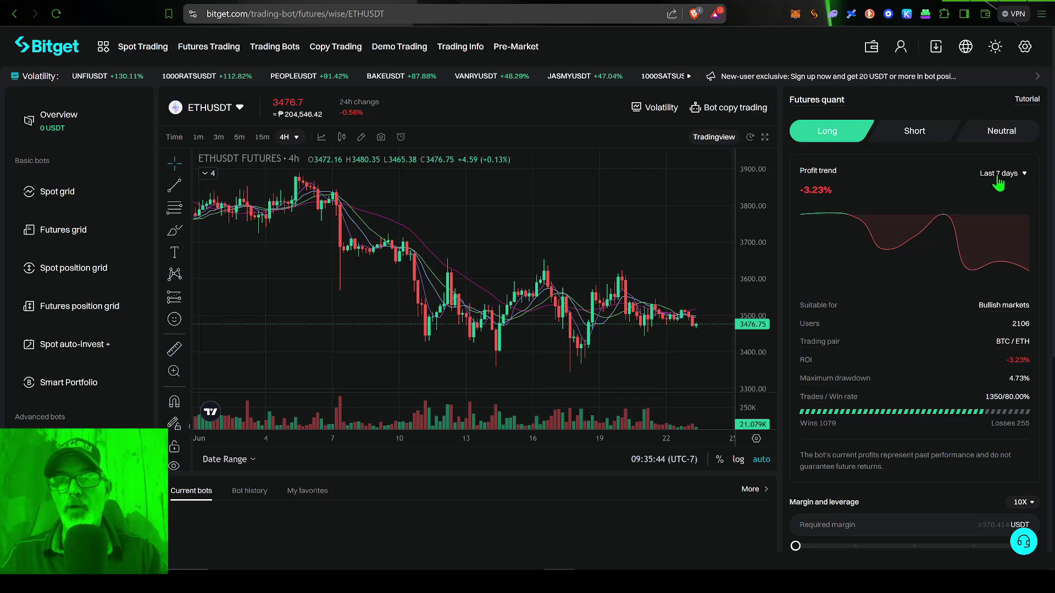
{"action": "left_click", "coordinate": [1000, 174]}
- Set the Long strategy's profit trend period to Last 30 days, then Last 90 days
{"action": "left_click", "coordinate": [828, 191]}
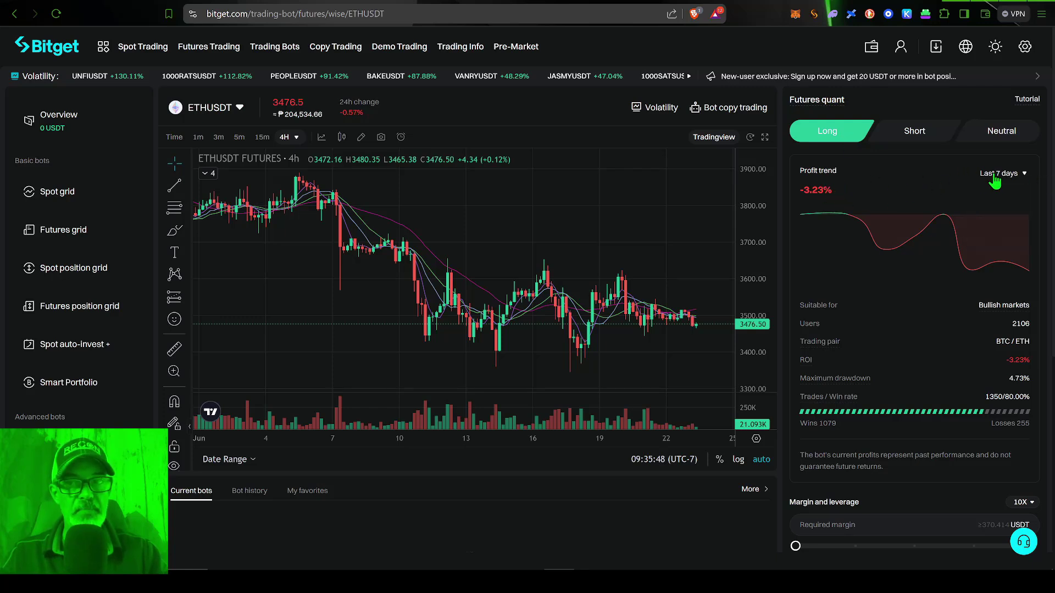
{"action": "left_click", "coordinate": [1011, 177]}
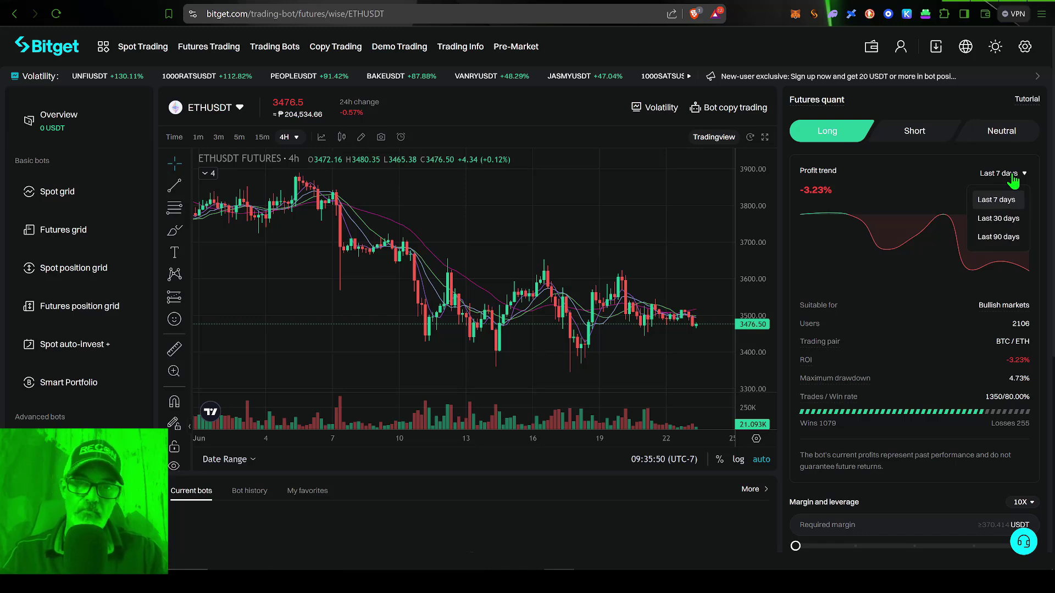
{"action": "left_click", "coordinate": [996, 199]}
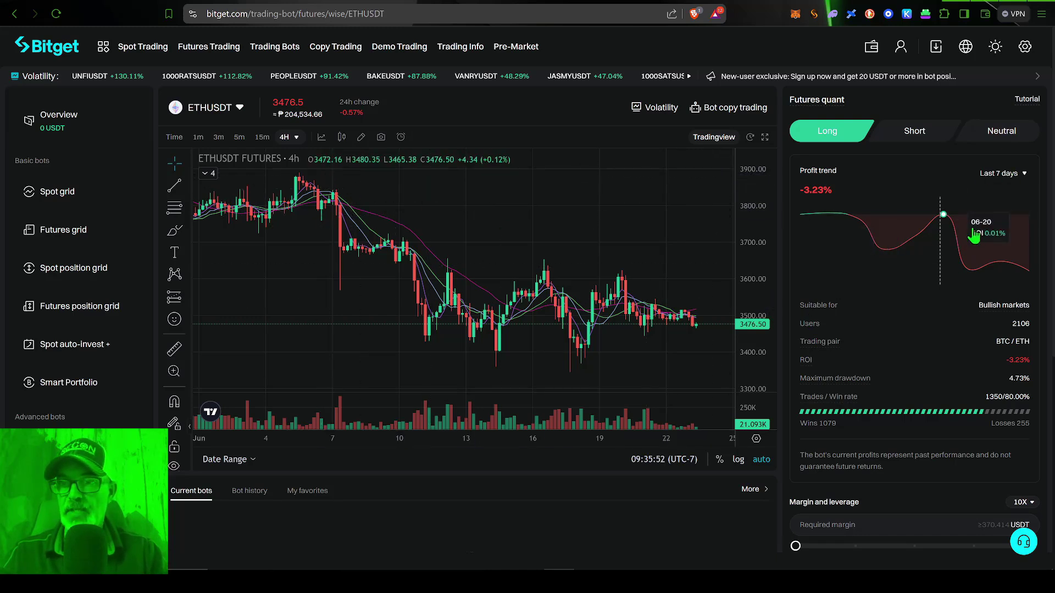
{"action": "left_click", "coordinate": [1005, 173]}
{"action": "left_click", "coordinate": [1012, 216]}
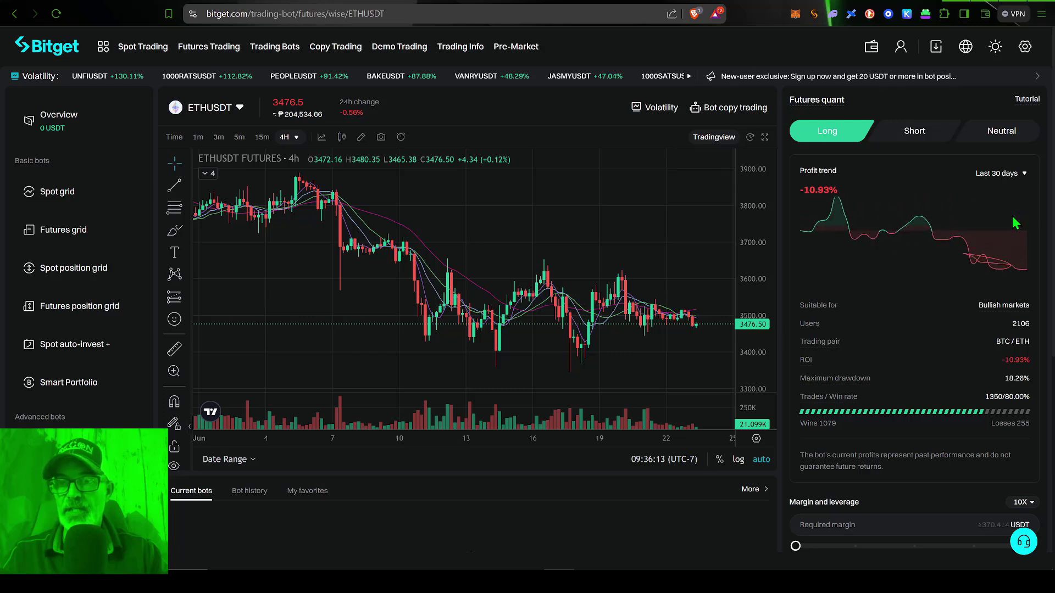
{"action": "mouse_move", "coordinate": [830, 207]}
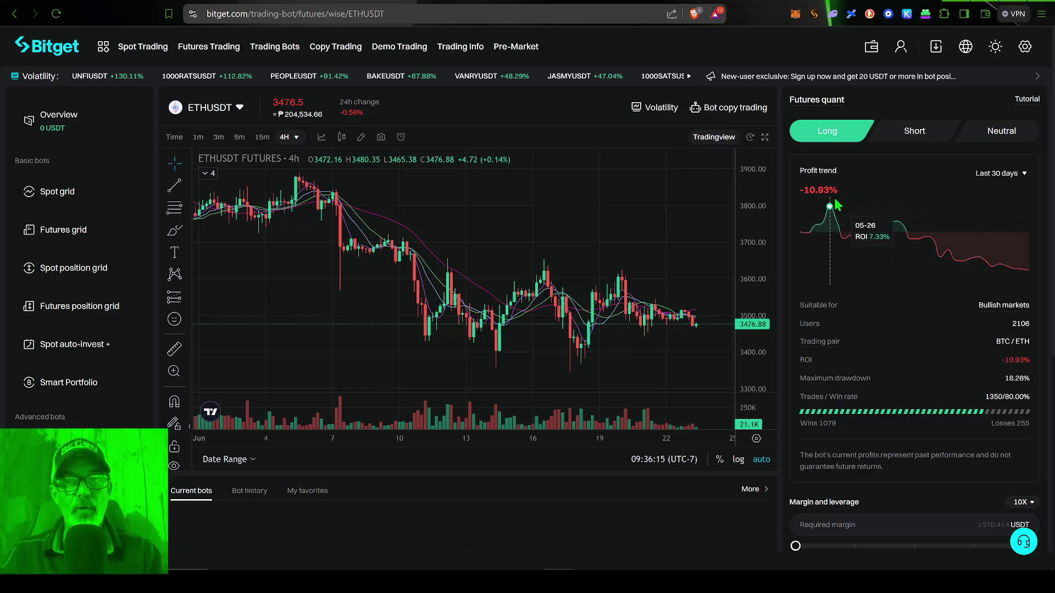
{"action": "left_click", "coordinate": [1010, 175]}
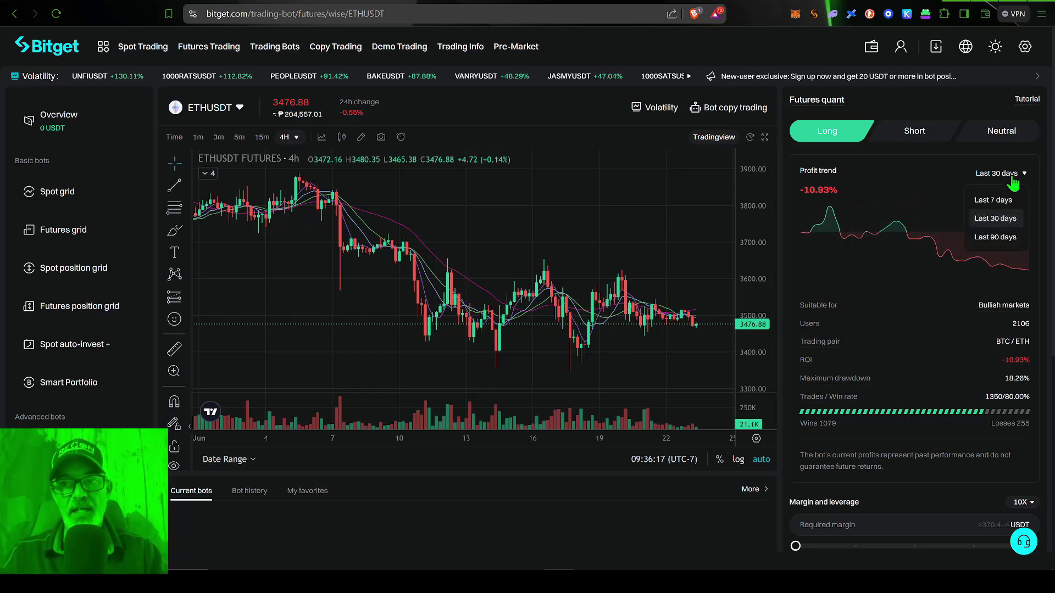
{"action": "left_click", "coordinate": [1007, 236]}
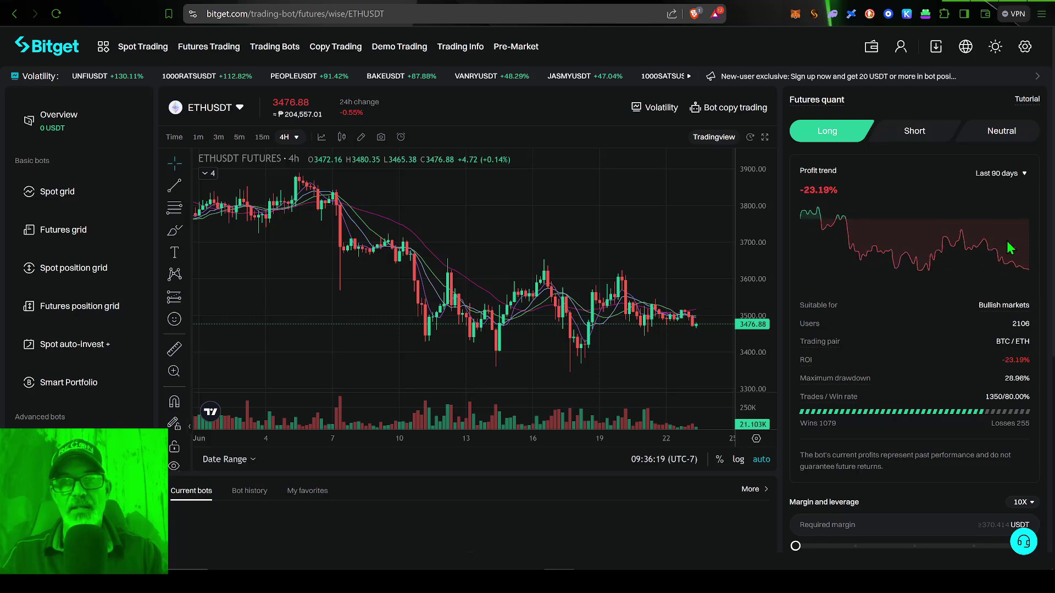
{"action": "mouse_move", "coordinate": [957, 251]}
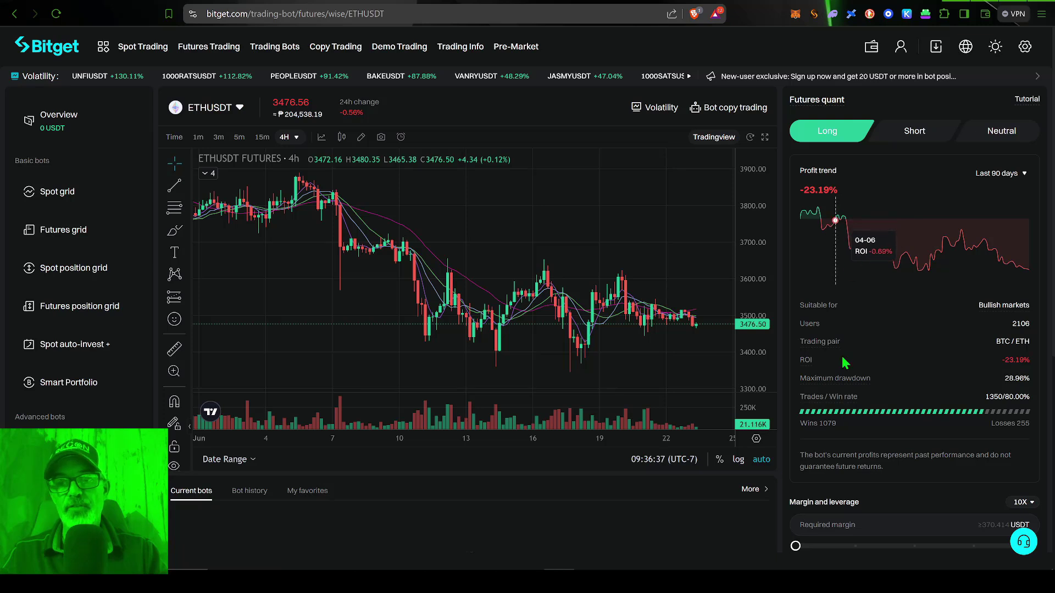
{"action": "mouse_move", "coordinate": [807, 366]}
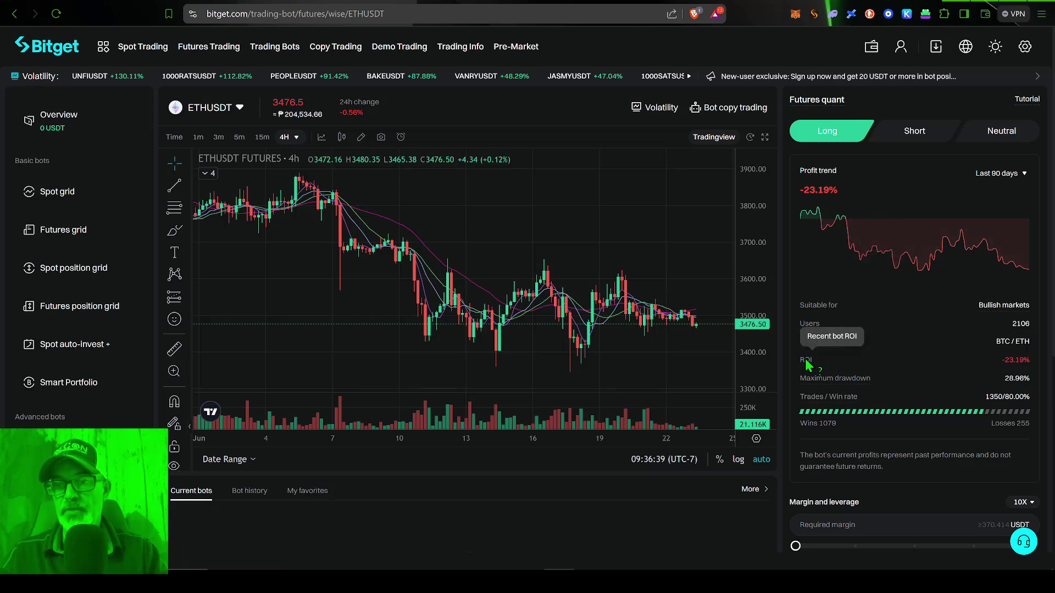
{"action": "mouse_move", "coordinate": [865, 212]}
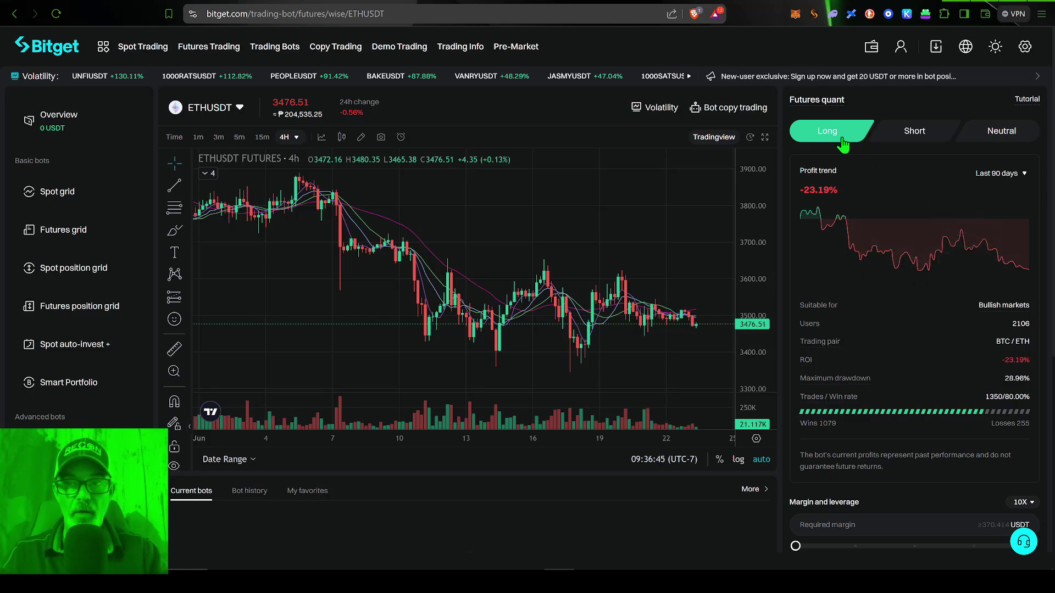
- Set the ETHUSDT chart to 1W candles and view the Short strategy's 90-day stats
{"action": "left_click", "coordinate": [296, 139]}
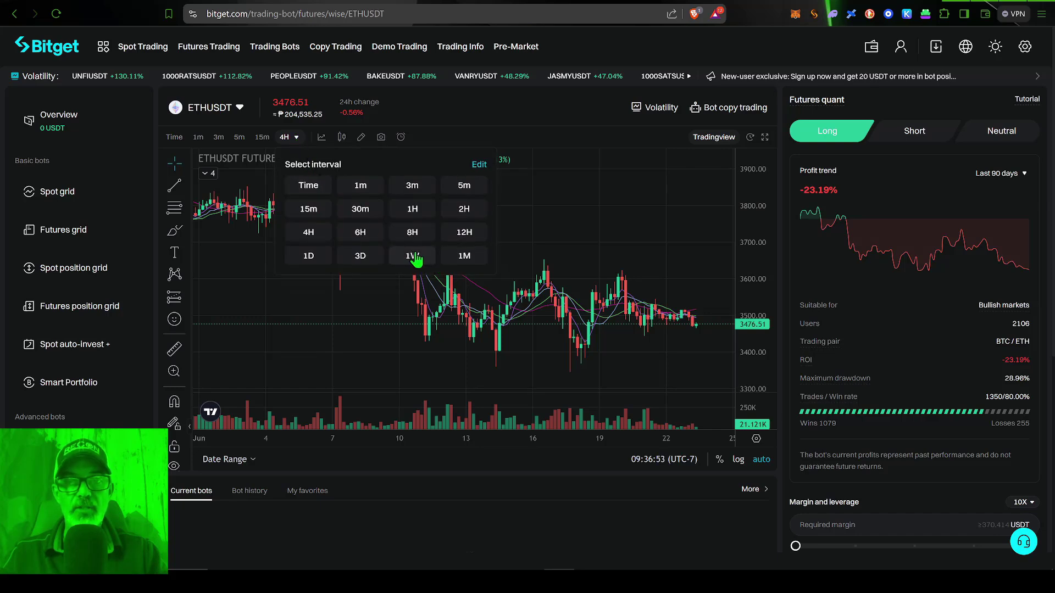
{"action": "left_click", "coordinate": [415, 256]}
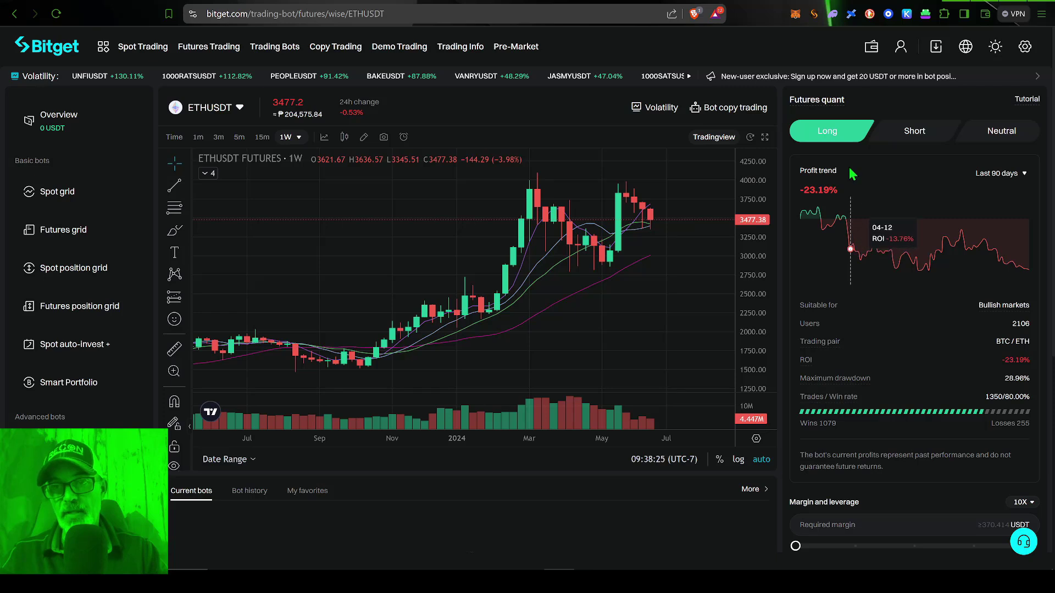
{"action": "left_click", "coordinate": [914, 132]}
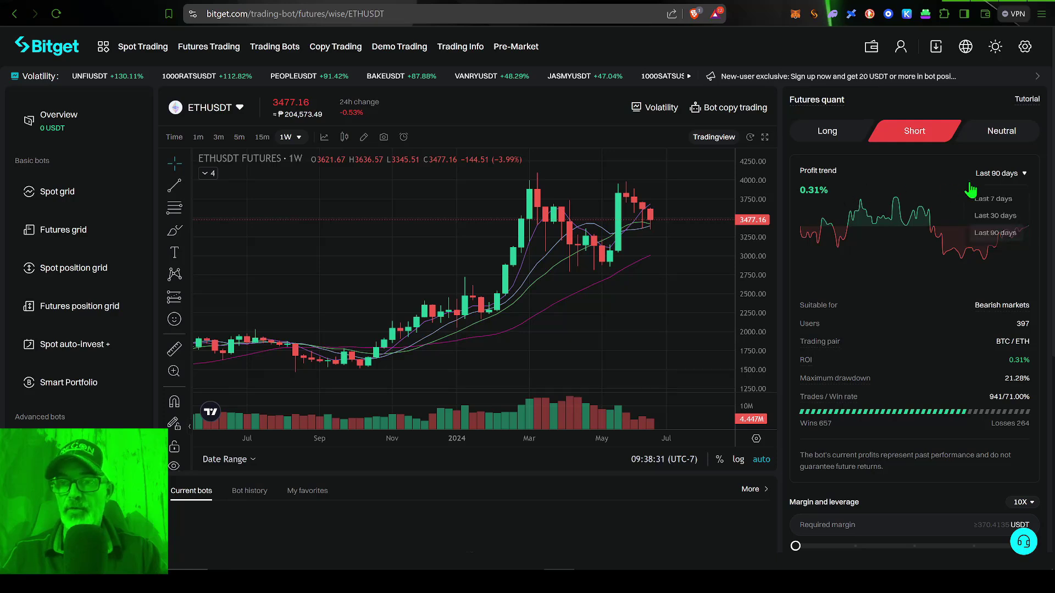
- Check the Neutral and Short strategies, then select the Long strategy for ETHUSDT
{"action": "left_click", "coordinate": [996, 133]}
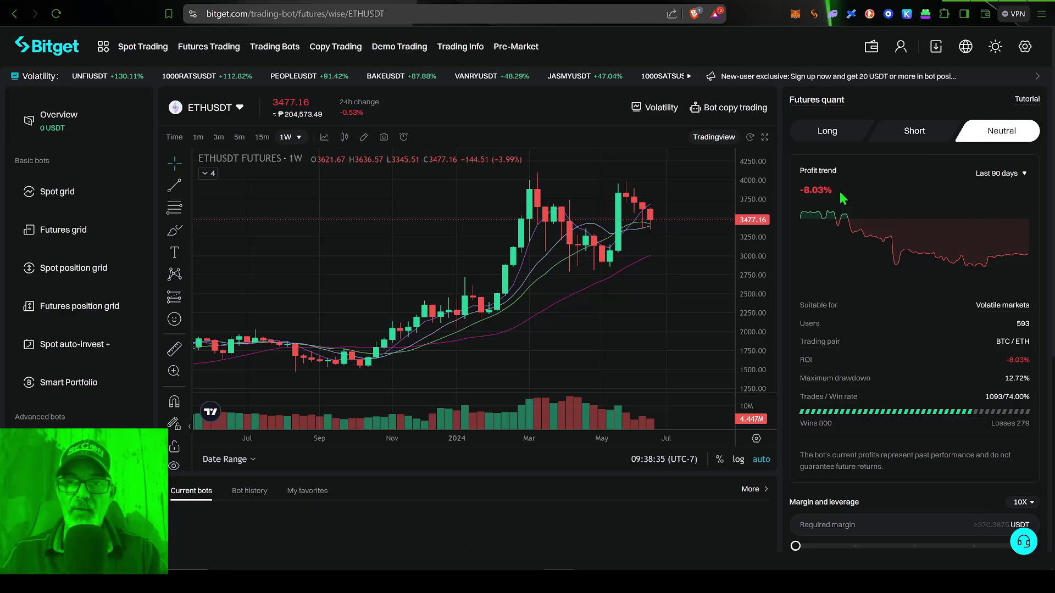
{"action": "left_click", "coordinate": [909, 139]}
{"action": "left_click", "coordinate": [824, 136]}
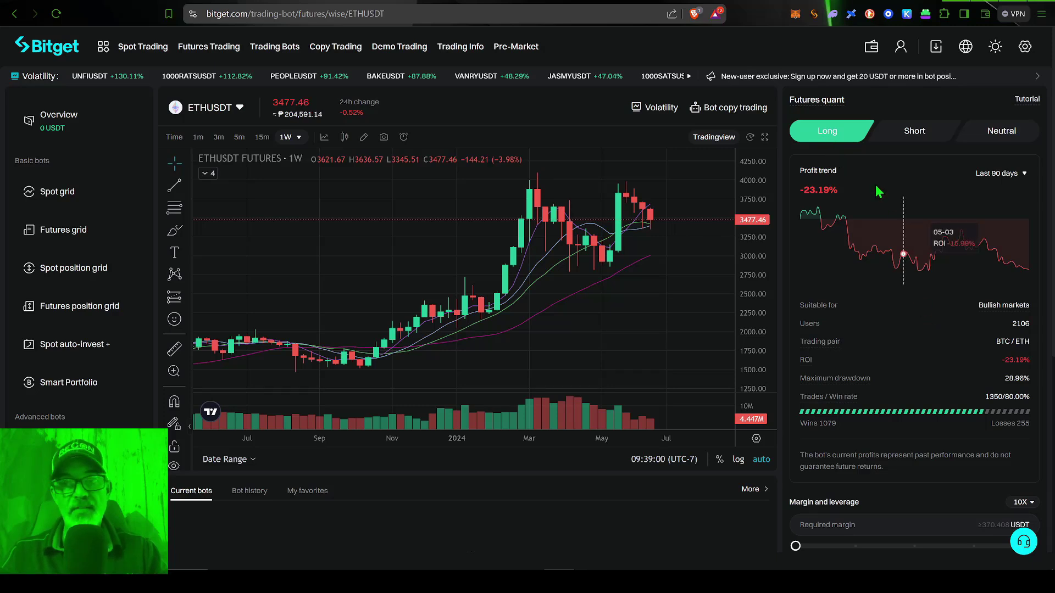
{"action": "mouse_move", "coordinate": [839, 206]}
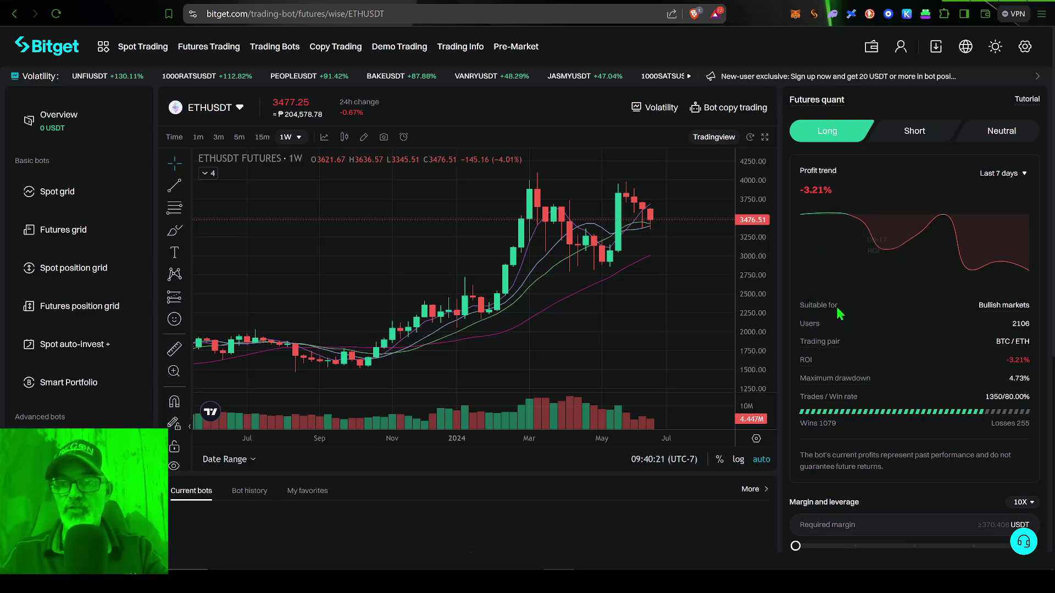
{"action": "mouse_move", "coordinate": [1018, 311]}
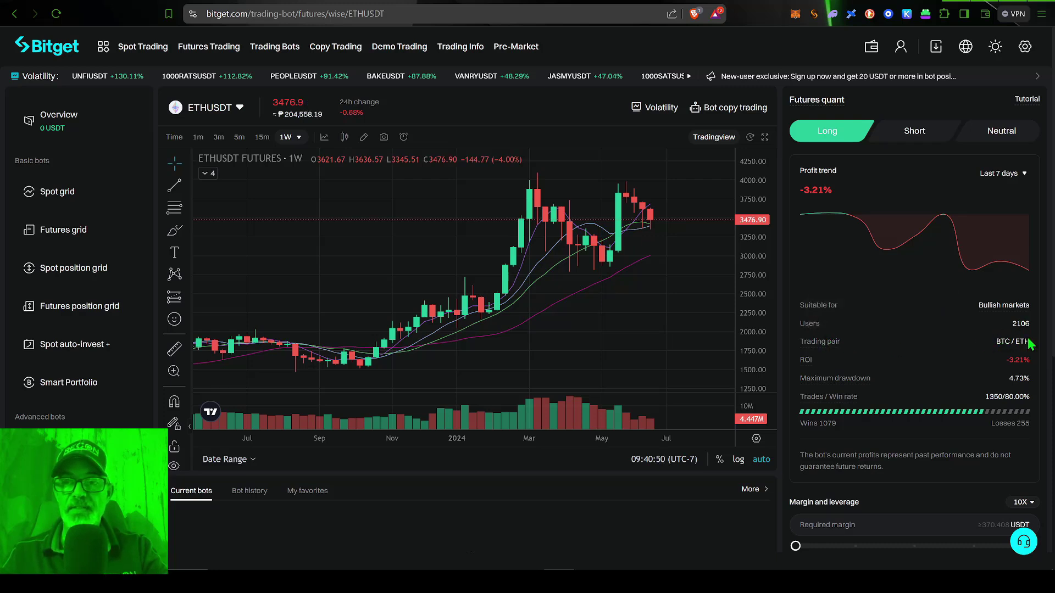
{"action": "mouse_move", "coordinate": [811, 366]}
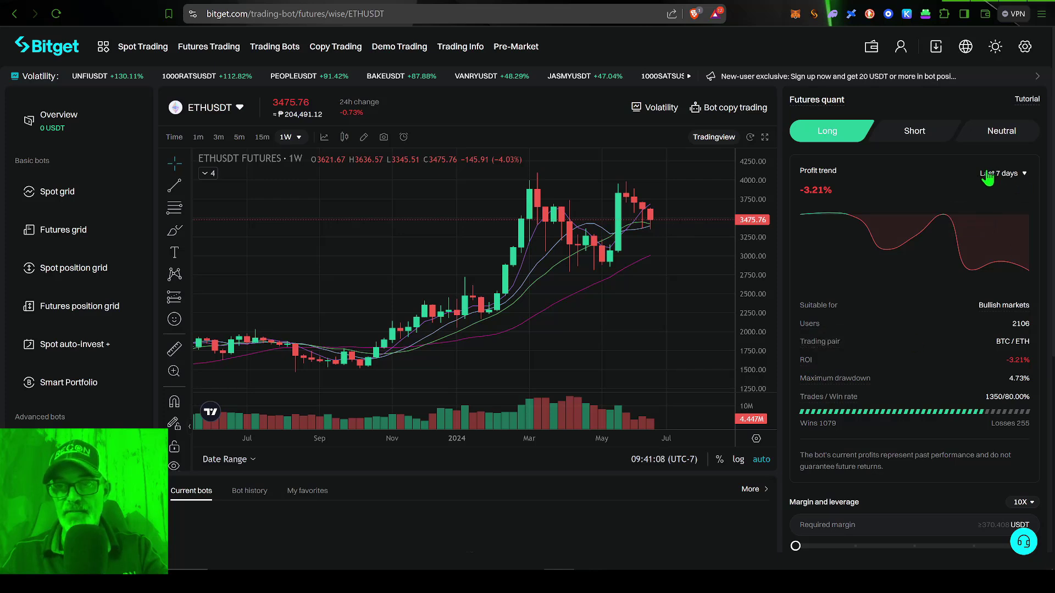
{"action": "mouse_move", "coordinate": [835, 382]}
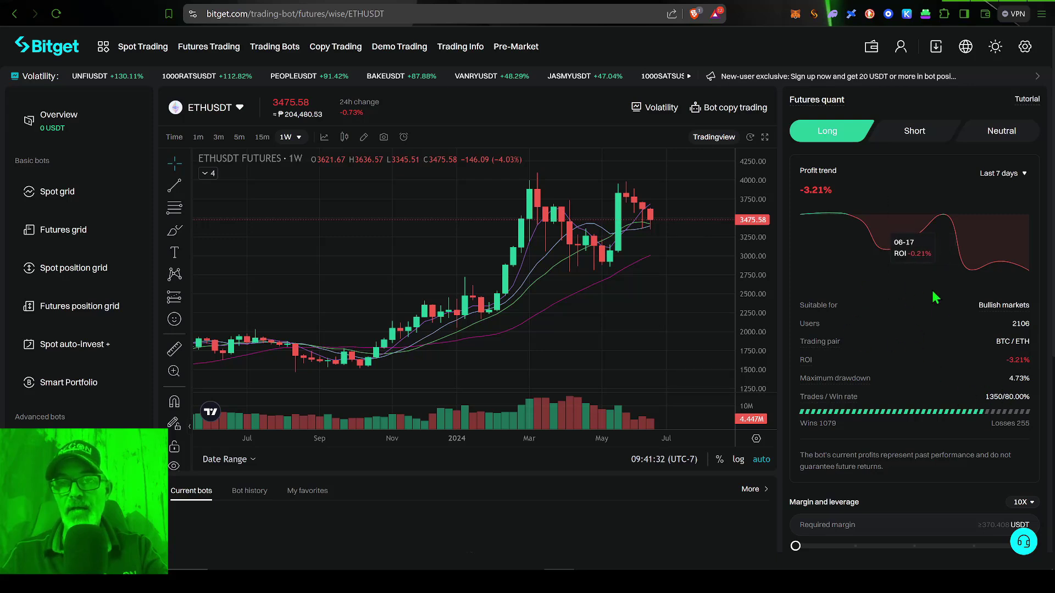
{"action": "left_click_drag", "start_coordinate": [919, 455], "coordinate": [992, 475]}
{"action": "left_click", "coordinate": [822, 456]}
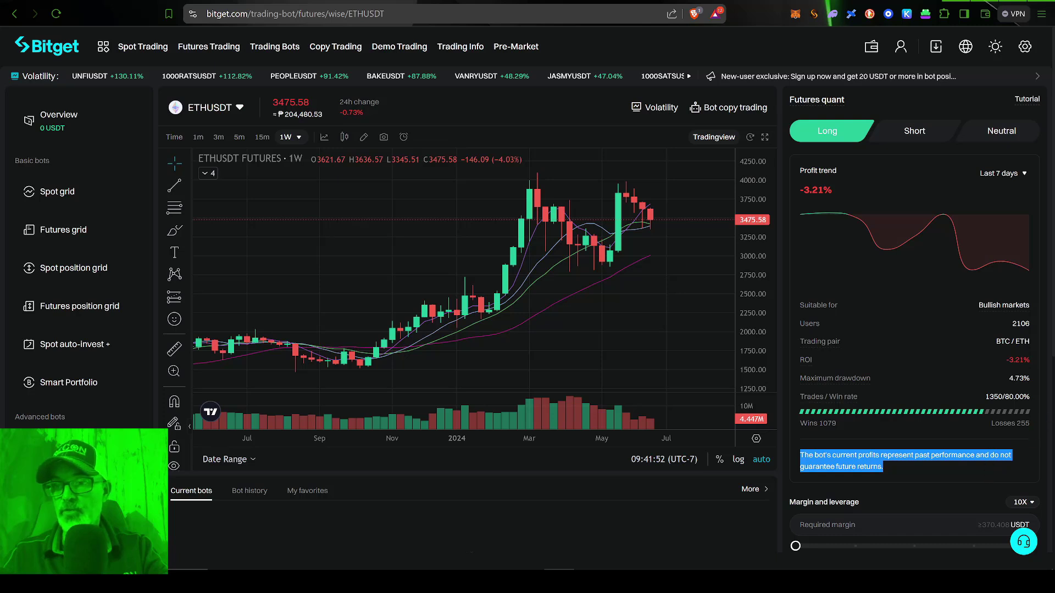
{"action": "left_click_drag", "start_coordinate": [1050, 393], "coordinate": [1052, 433]}
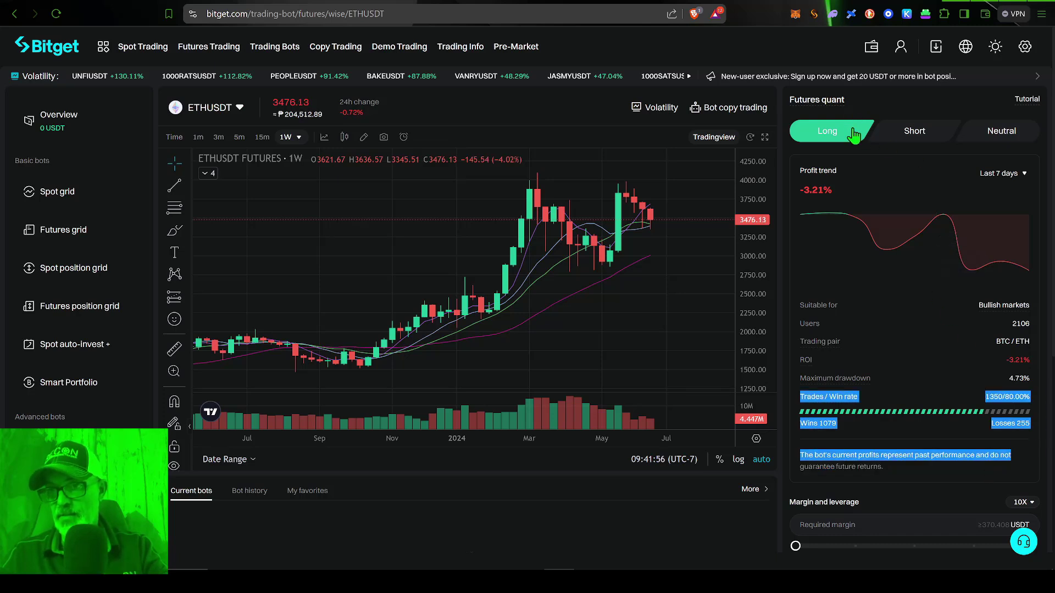
{"action": "left_click", "coordinate": [1029, 471]}
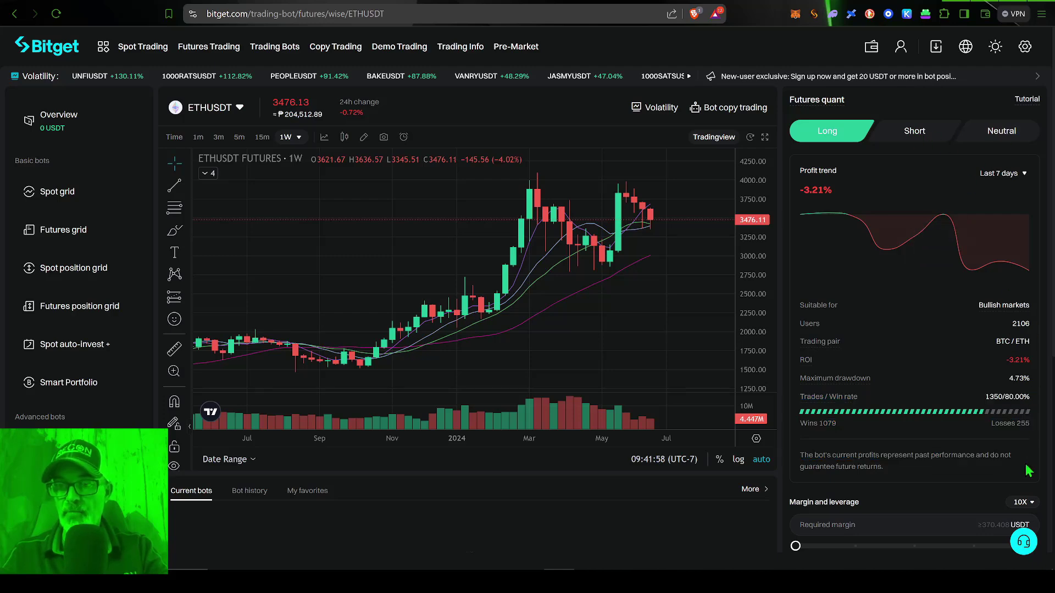
- Enter 400 USDT as the bot's required margin
{"action": "scroll", "coordinate": [1028, 471], "scroll_direction": "down", "scroll_amount": 3}
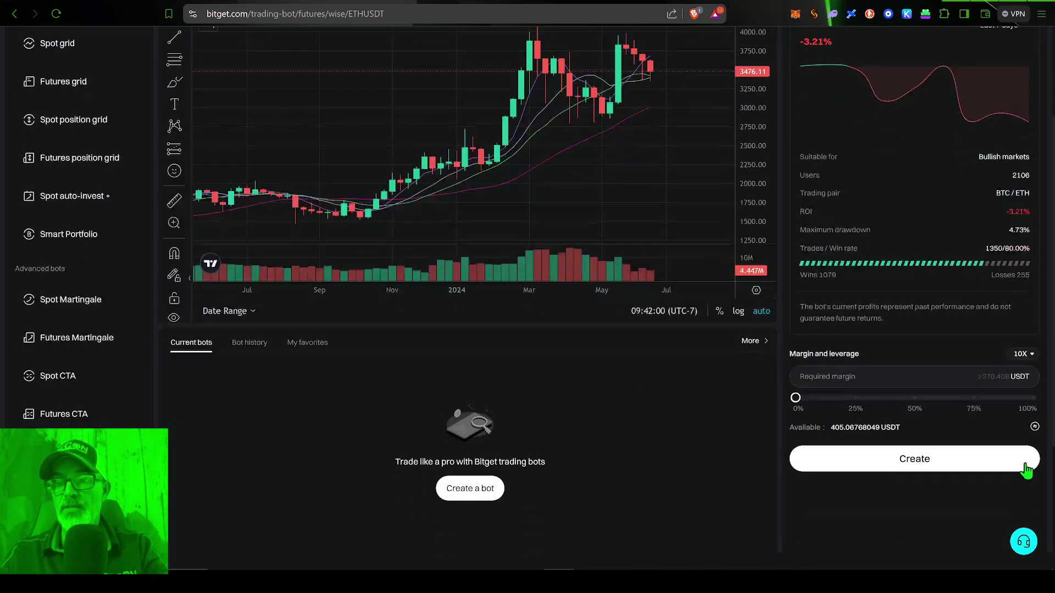
{"action": "scroll", "coordinate": [1029, 470], "scroll_direction": "down", "scroll_amount": 2}
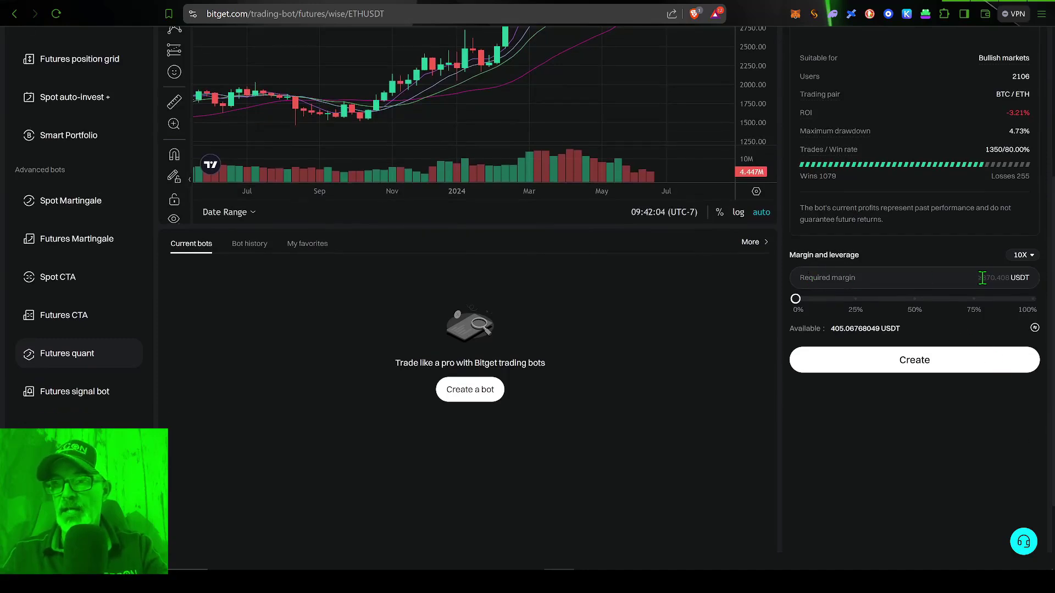
{"action": "left_click", "coordinate": [1006, 278]}
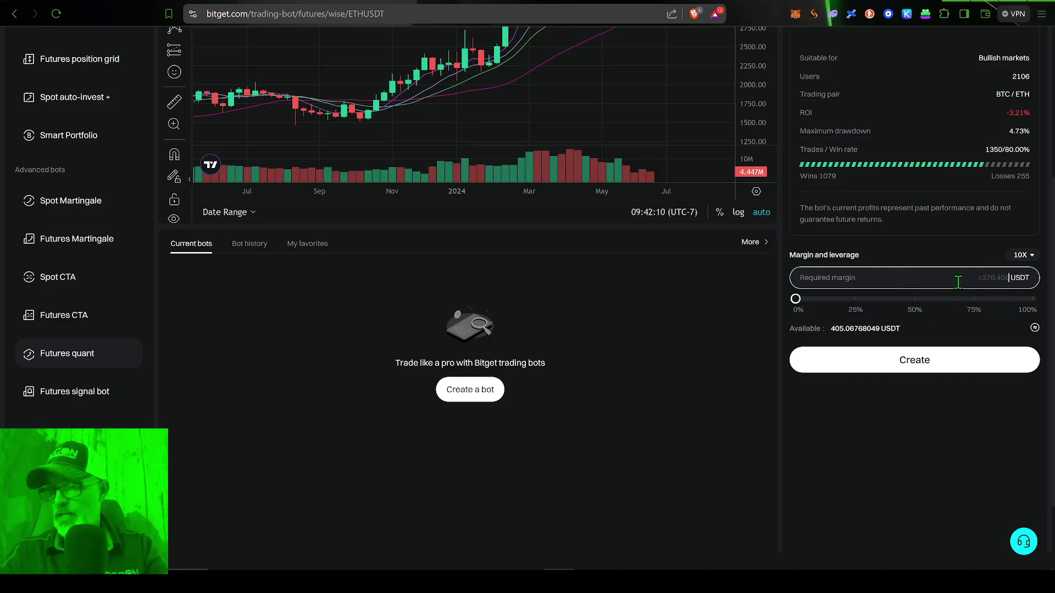
{"action": "type", "text": "400"}
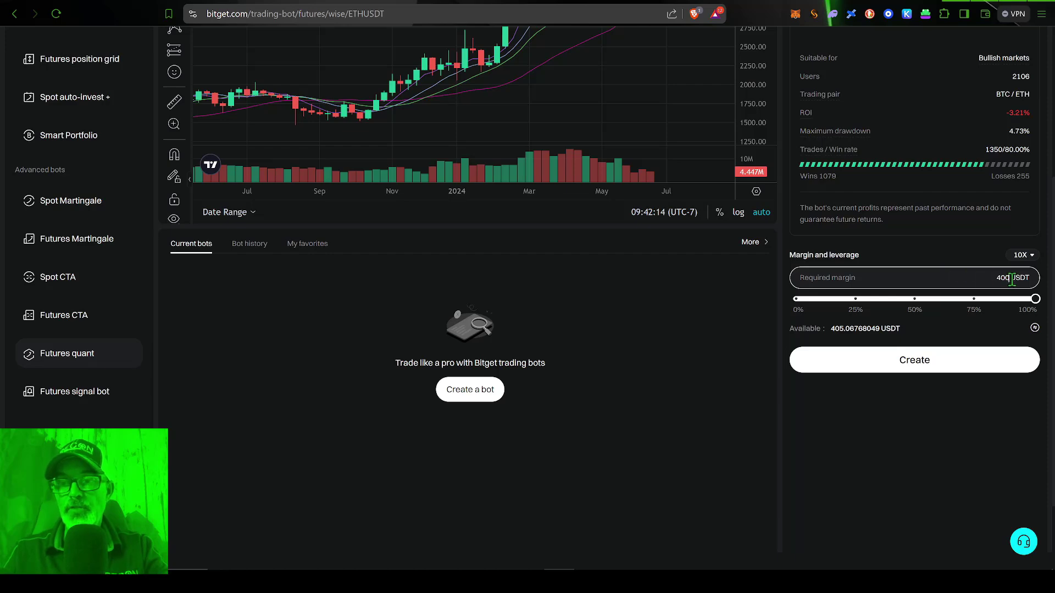
{"action": "left_click", "coordinate": [1032, 259]}
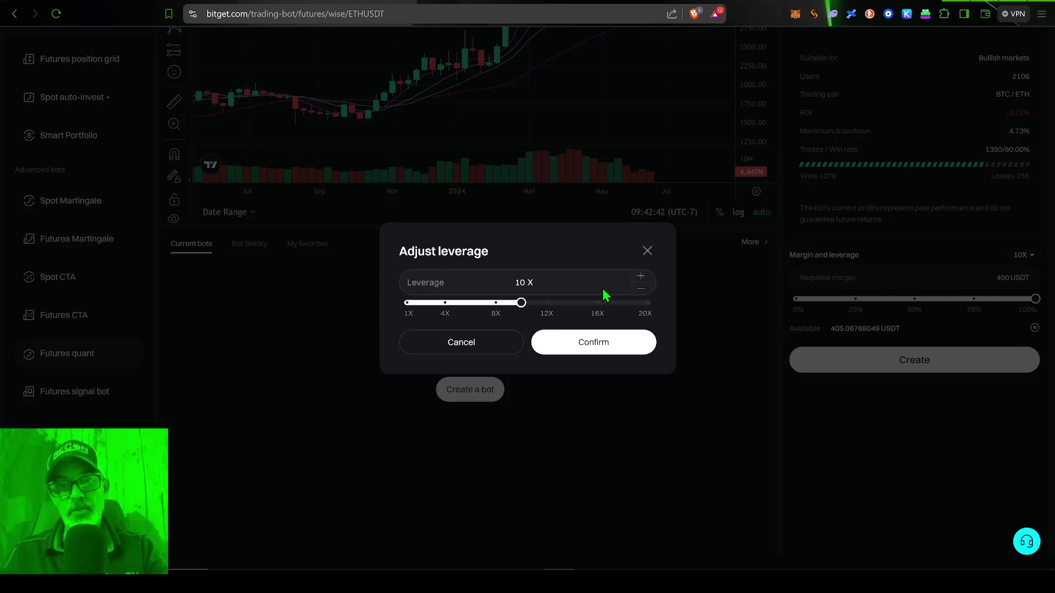
{"action": "left_click", "coordinate": [407, 304]}
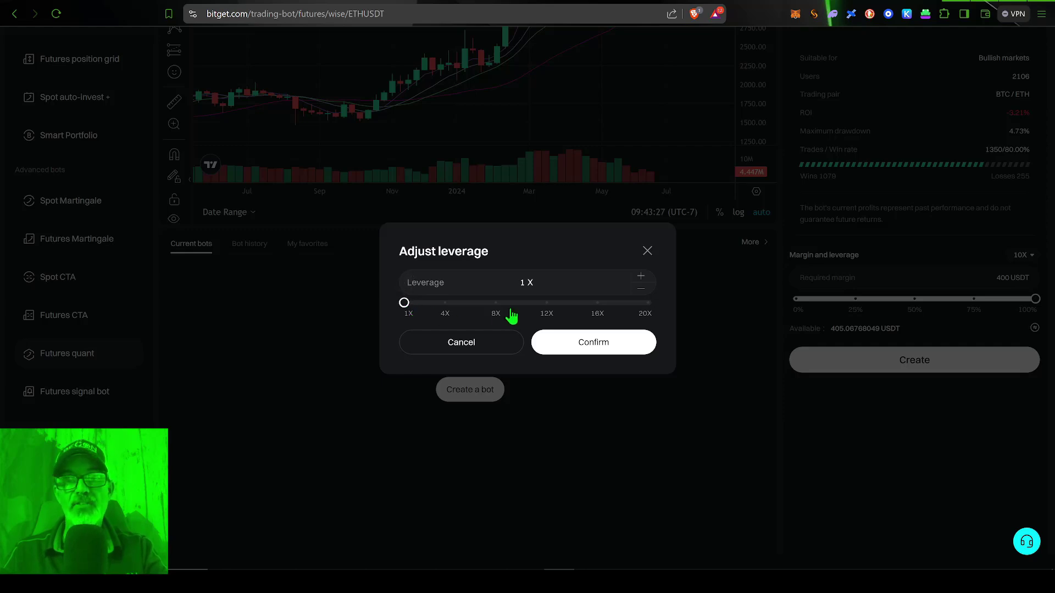
{"action": "left_click", "coordinate": [534, 305]}
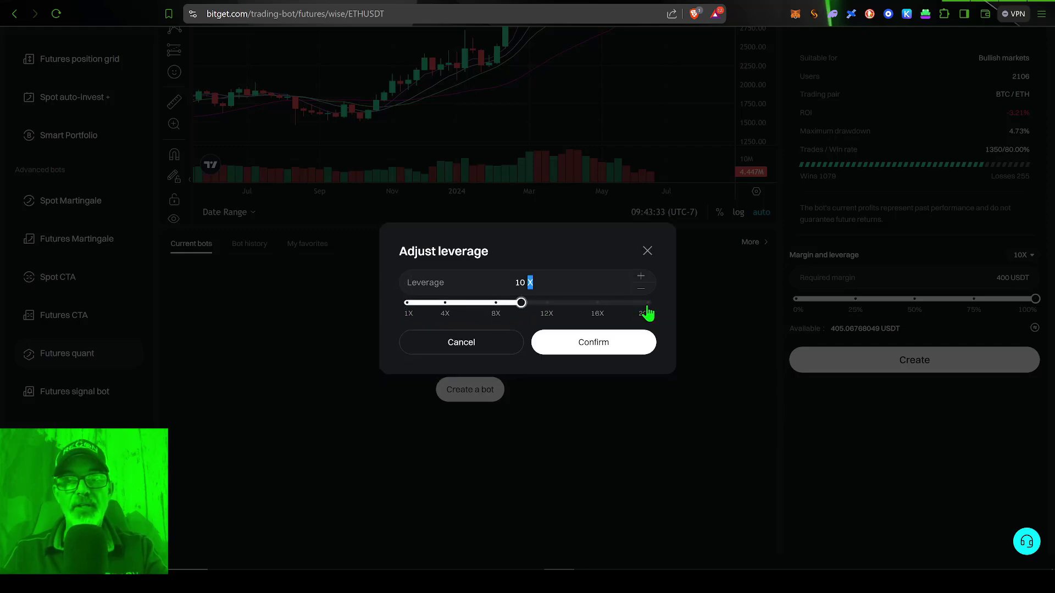
{"action": "left_click", "coordinate": [647, 308]}
{"action": "left_click", "coordinate": [536, 327]}
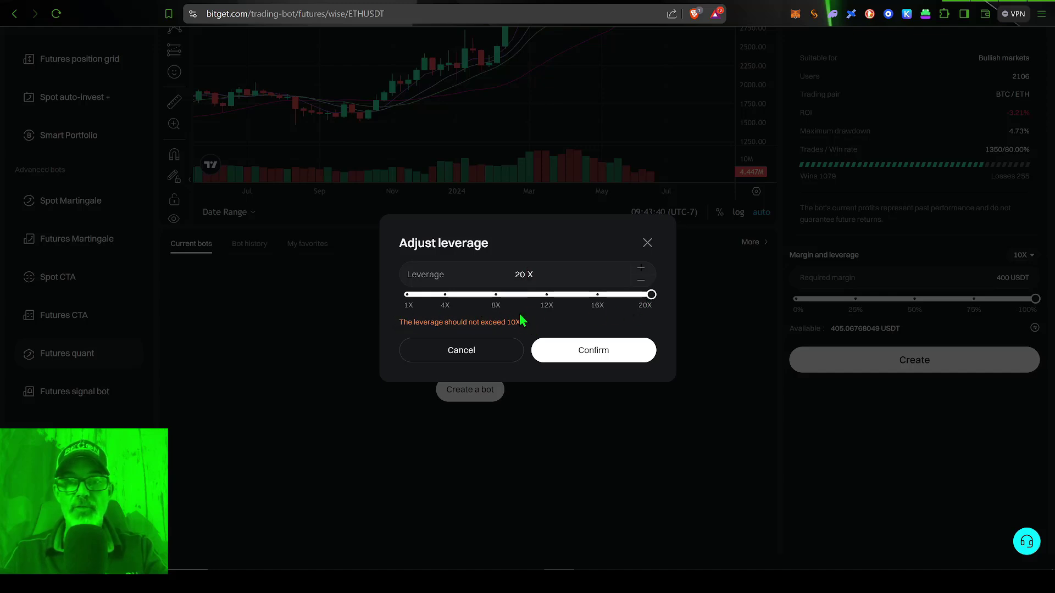
{"action": "left_click", "coordinate": [520, 299]}
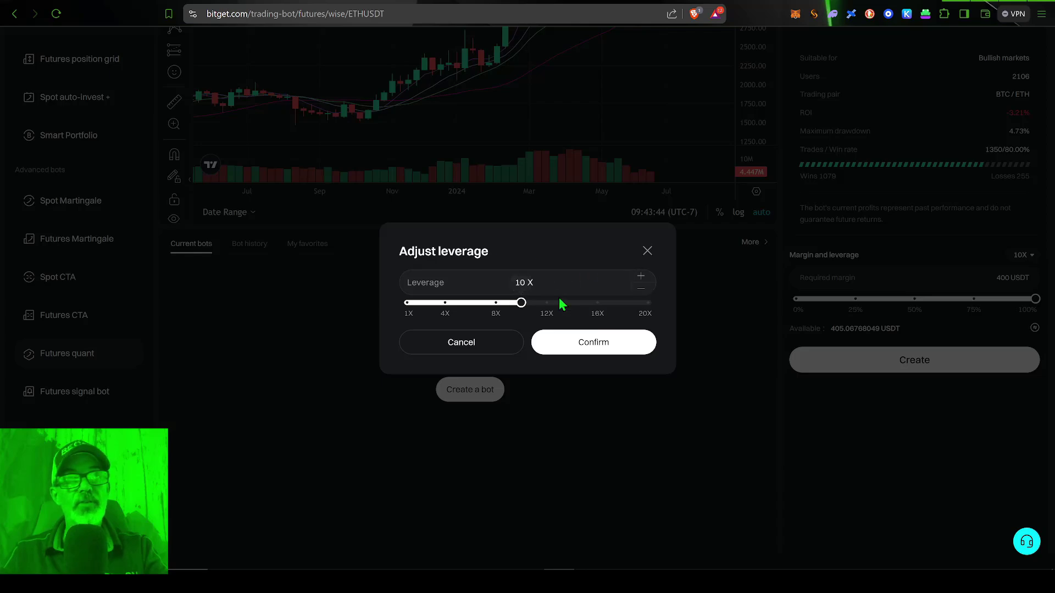
{"action": "left_click", "coordinate": [596, 341]}
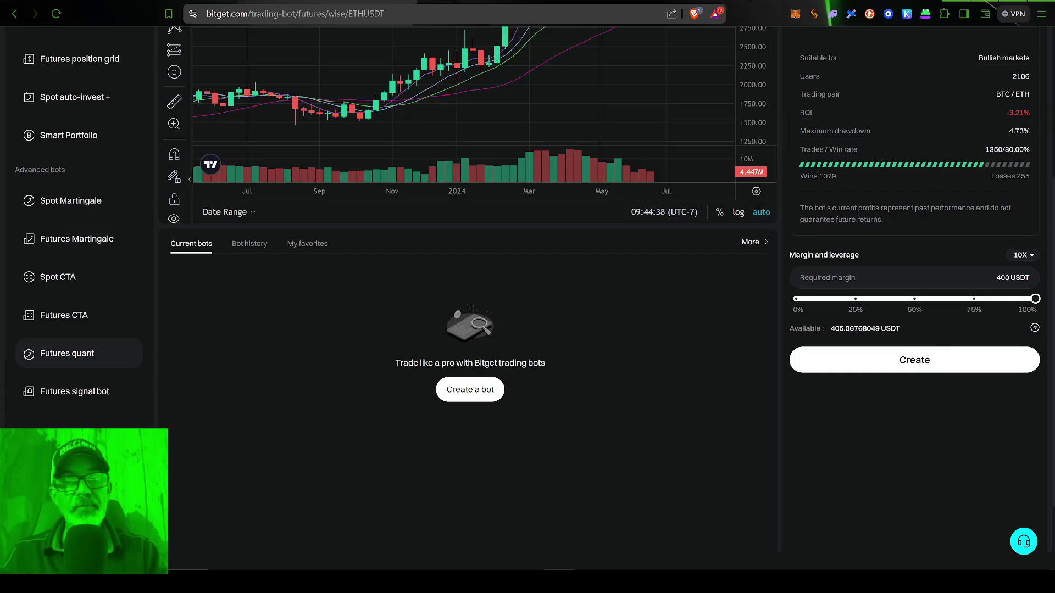
{"action": "left_click", "coordinate": [714, 3]}
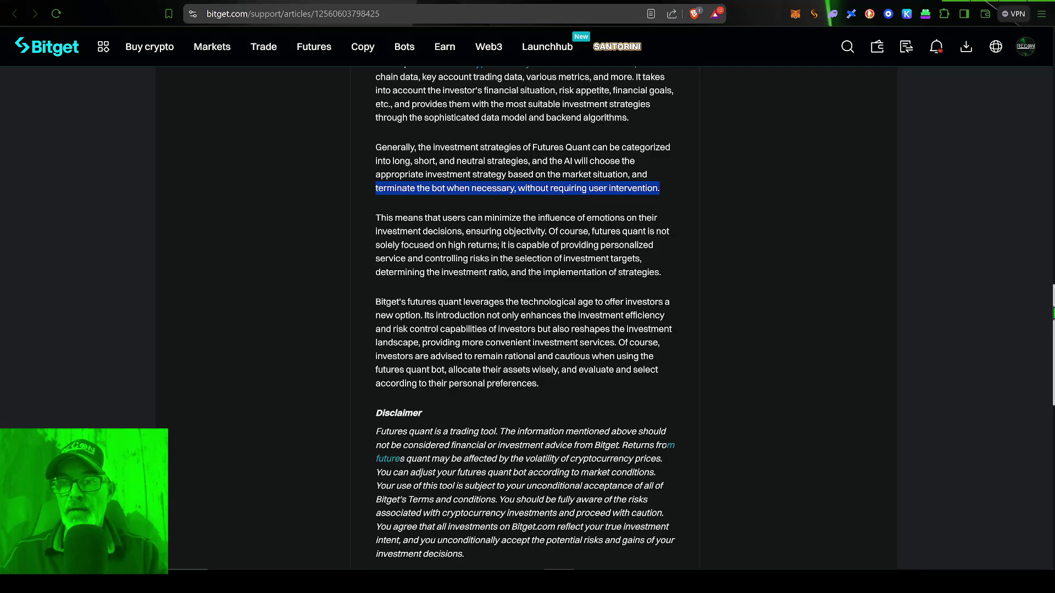
{"action": "scroll", "coordinate": [1046, 66], "scroll_direction": "up", "scroll_amount": 15}
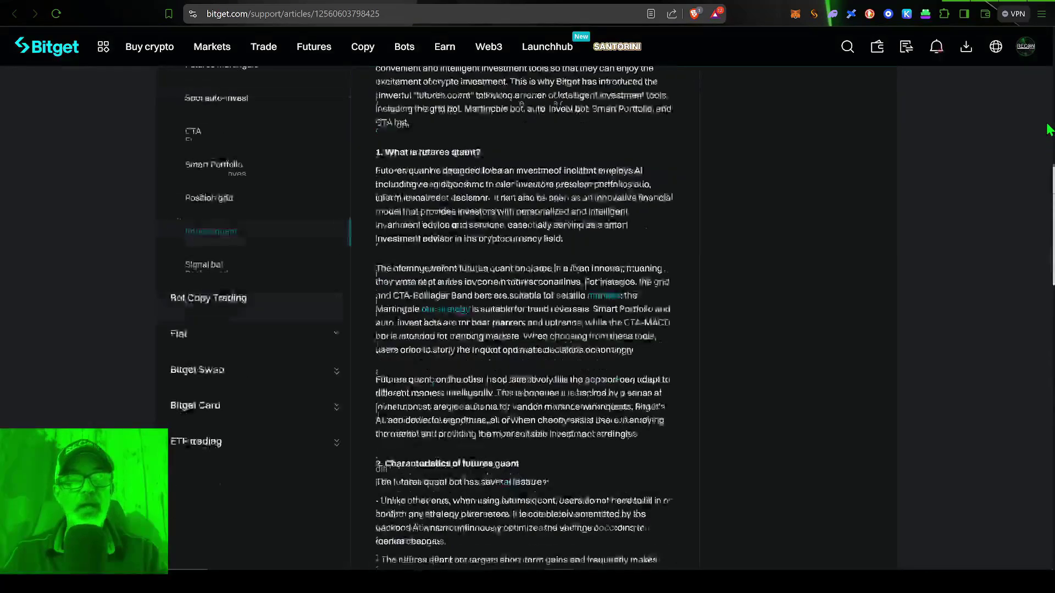
{"action": "scroll", "coordinate": [1046, 66], "scroll_direction": "up", "scroll_amount": 3}
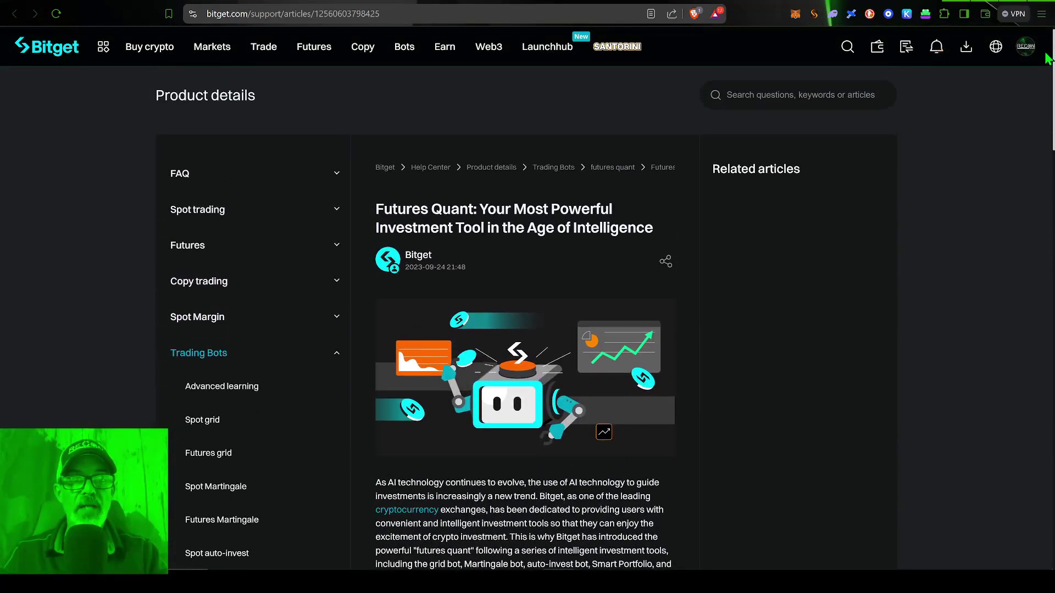
{"action": "scroll", "coordinate": [1050, 60], "scroll_direction": "down", "scroll_amount": 10}
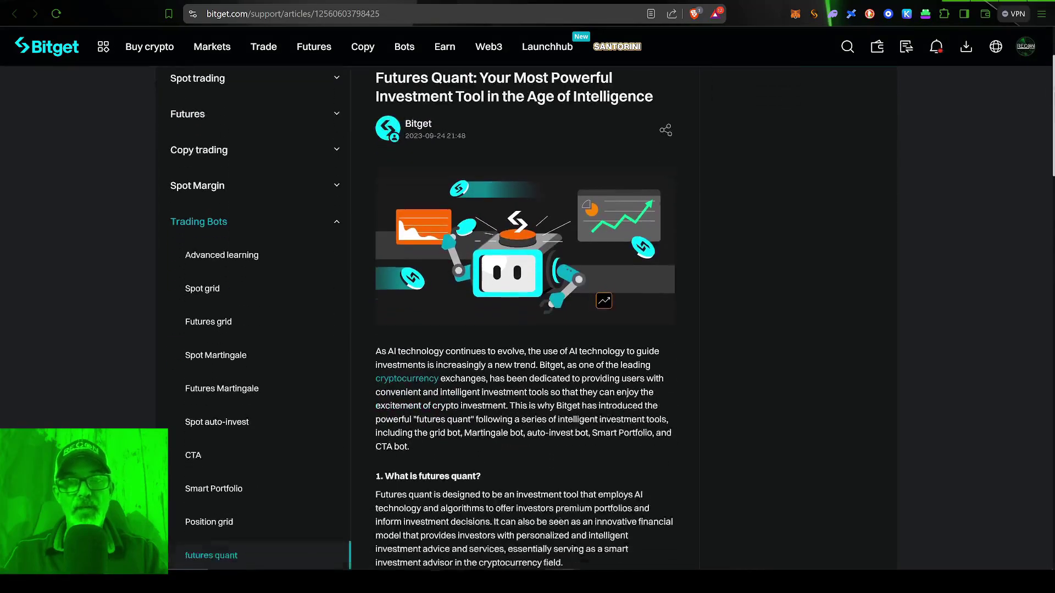
{"action": "scroll", "coordinate": [525, 316], "scroll_direction": "down", "scroll_amount": 10}
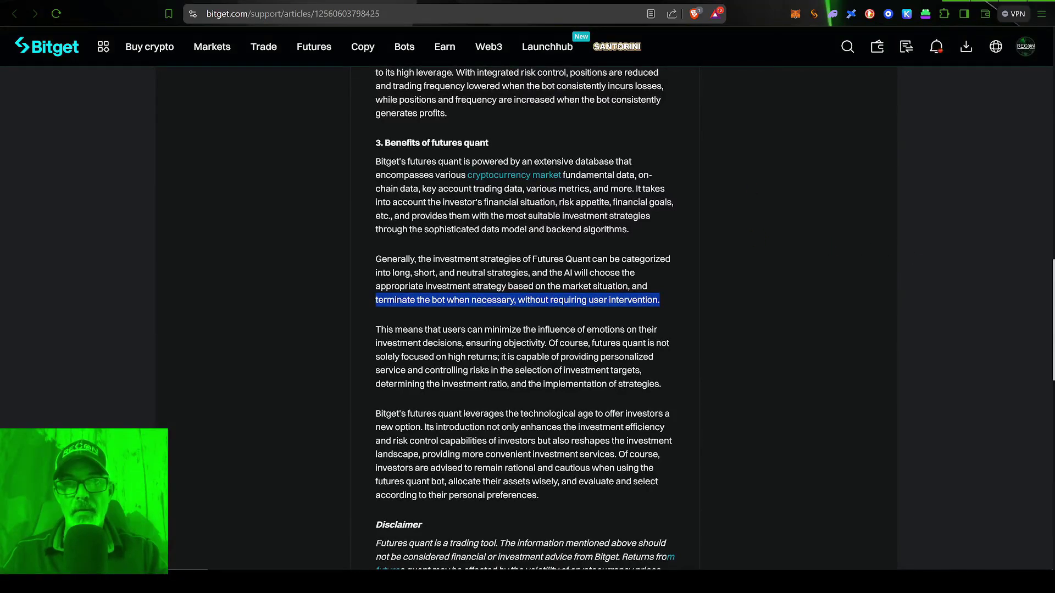
{"action": "left_click", "coordinate": [681, 2]}
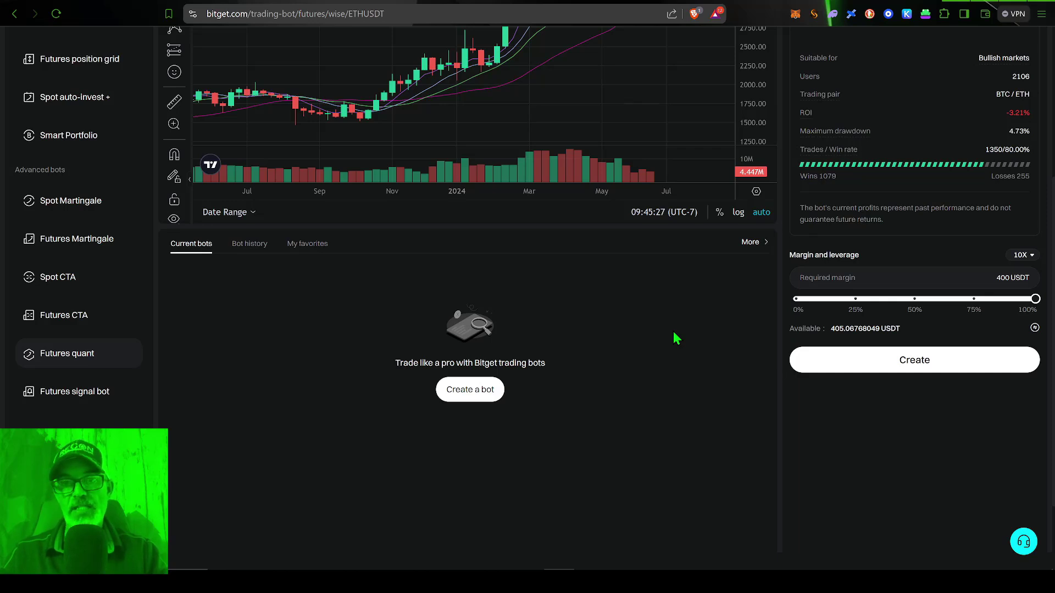
- Create the Long 10X bot and confirm its 400 USDT margin parameters
{"action": "left_click", "coordinate": [916, 364]}
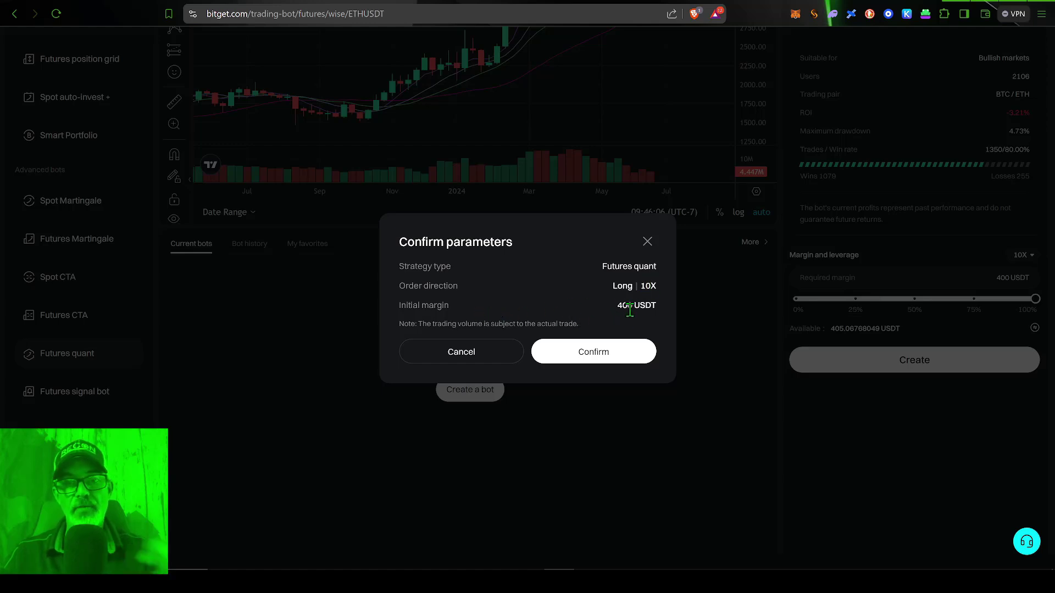
{"action": "left_click", "coordinate": [612, 355]}
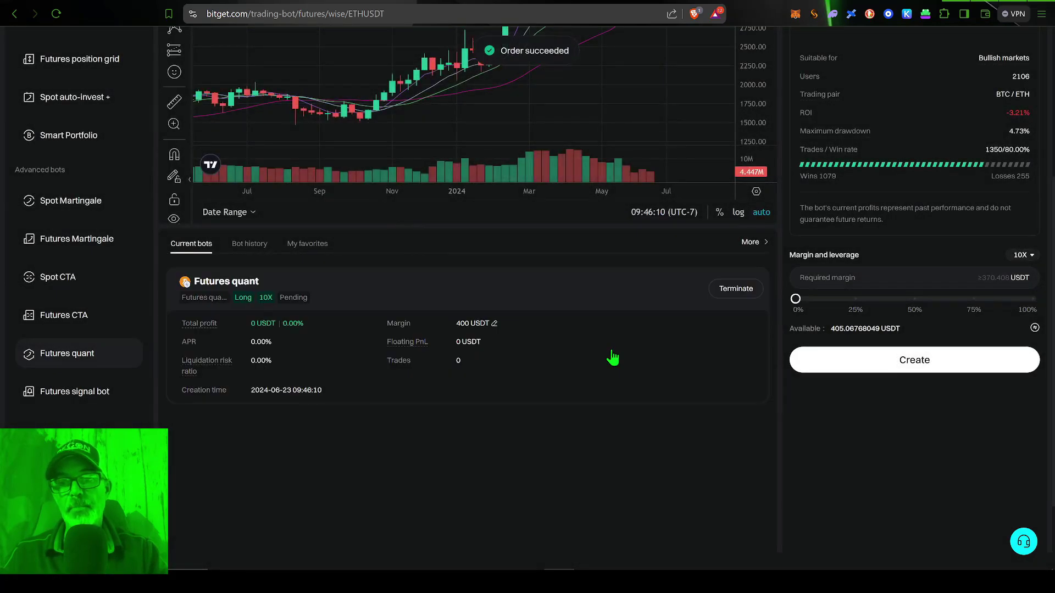